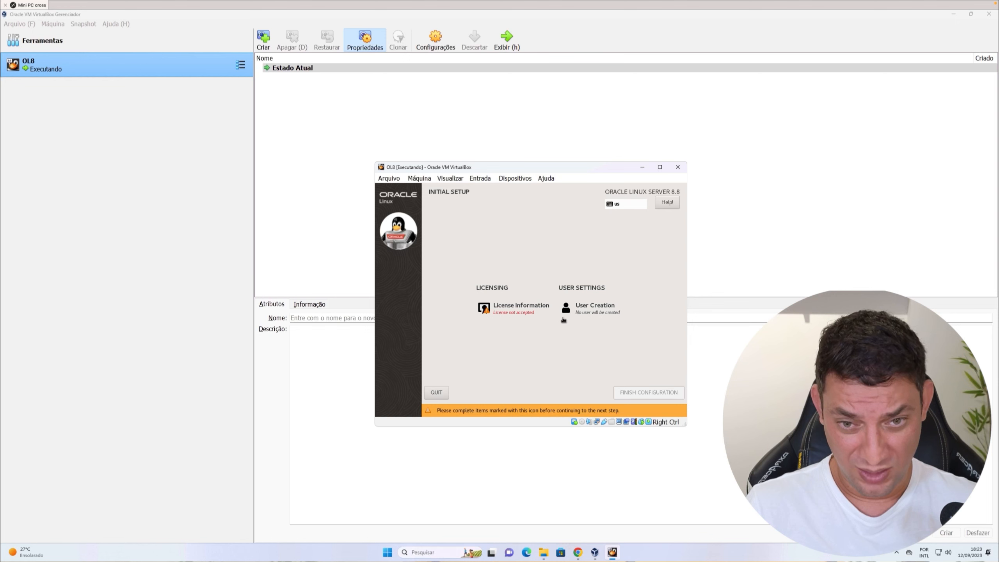
Accept the Oracle Linux license agreement and finish the initial setup configuration.
{"action": "left_click", "coordinate": [516, 309]}
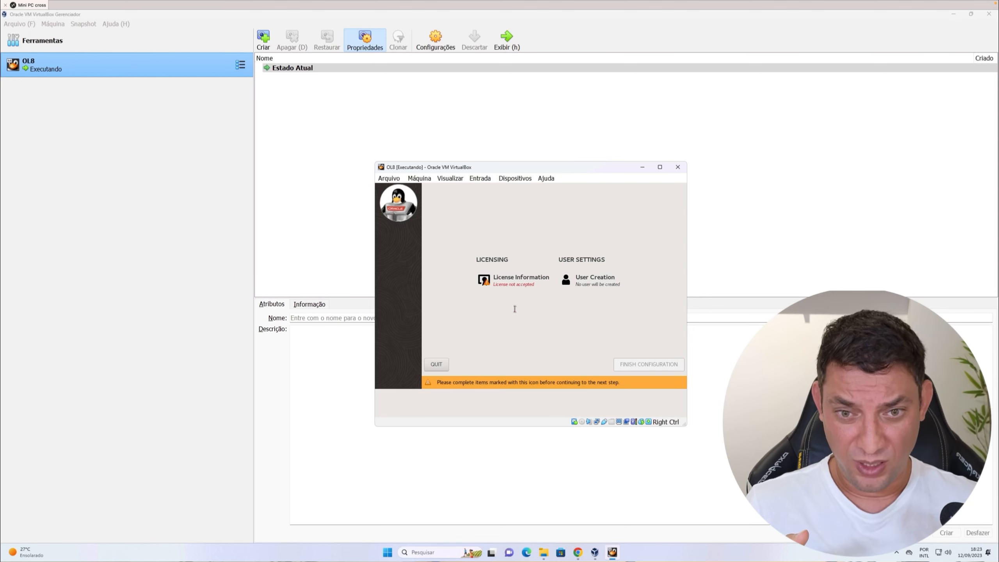
{"action": "left_click", "coordinate": [403, 380]}
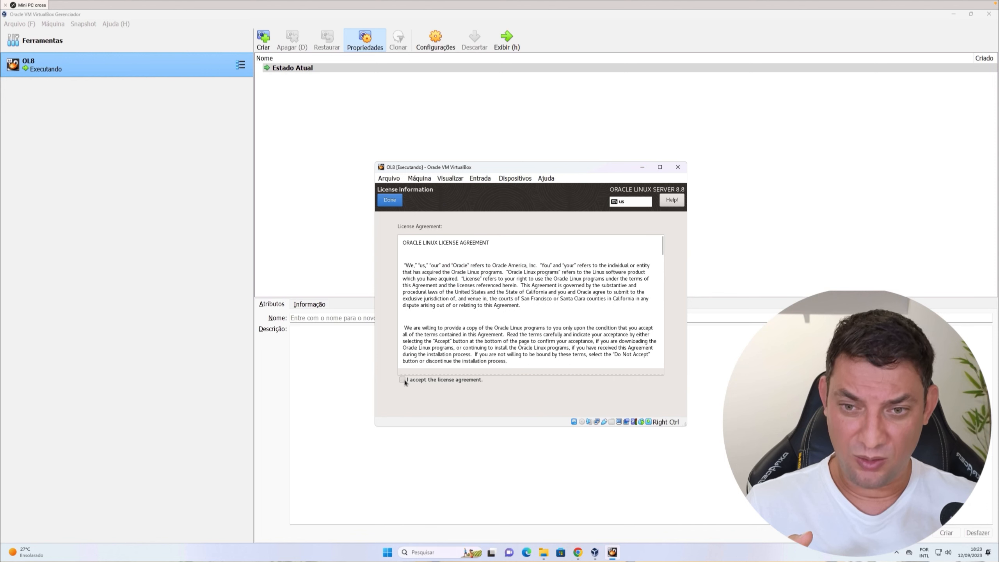
{"action": "left_click", "coordinate": [390, 200]}
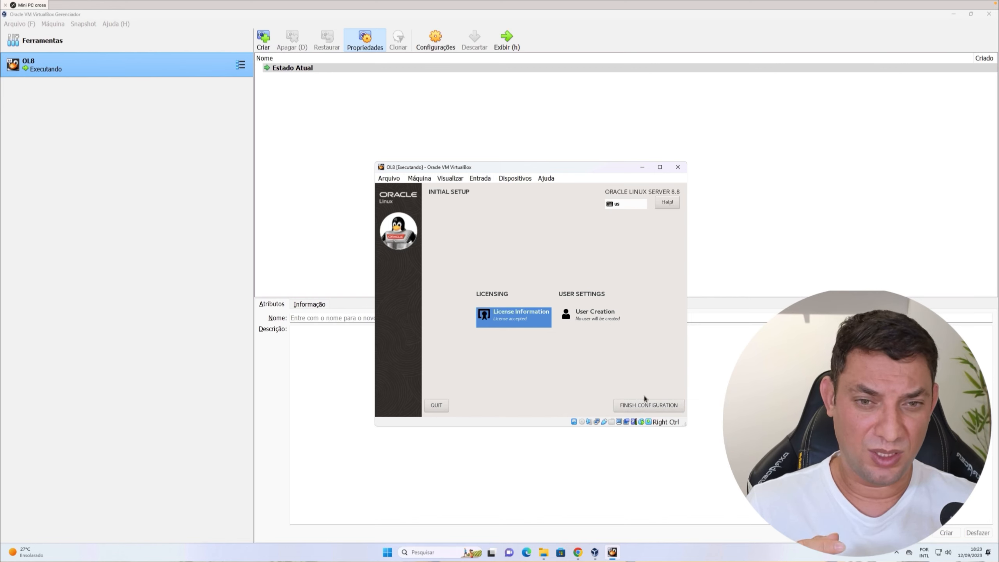
{"action": "left_click", "coordinate": [651, 404]}
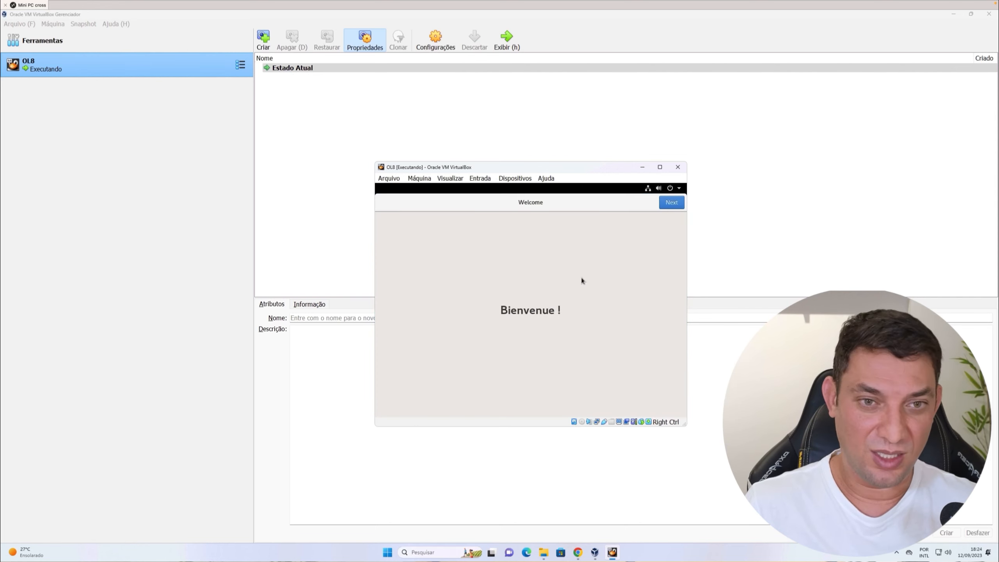
Move past the welcome and privacy pages and skip connecting online accounts.
{"action": "left_click", "coordinate": [667, 204]}
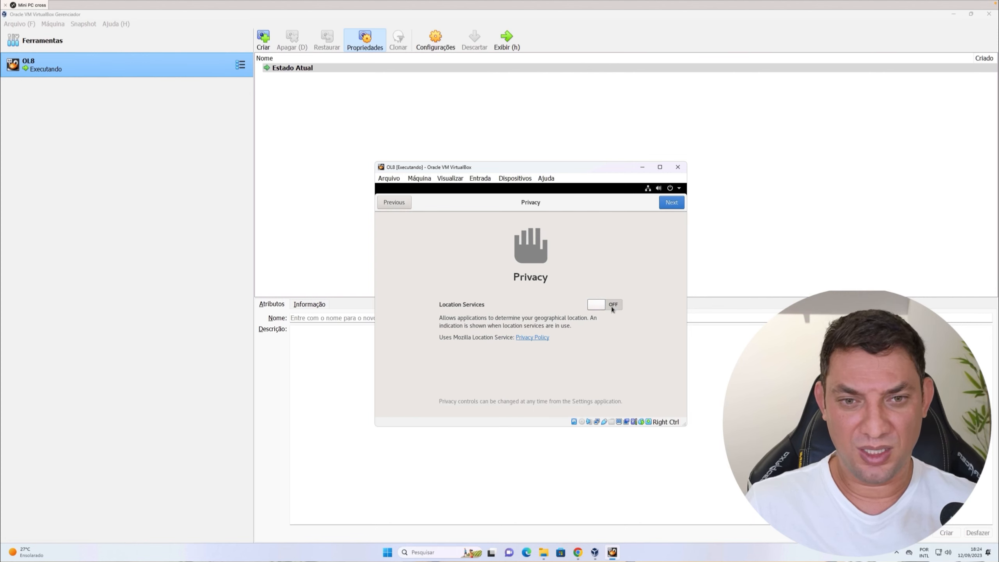
{"action": "left_click", "coordinate": [673, 203]}
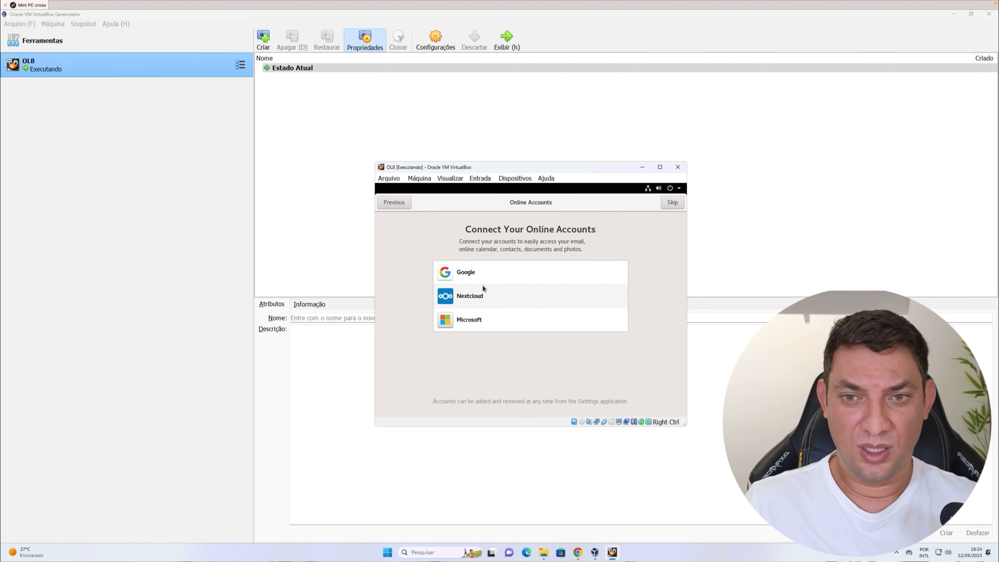
{"action": "left_click", "coordinate": [673, 202]}
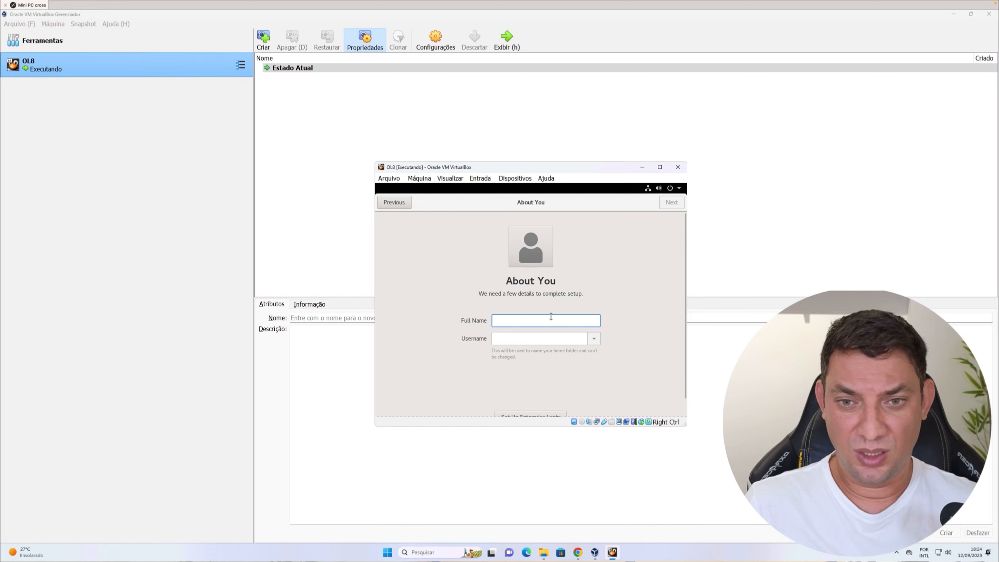
Enter the user's full name, keeping the suggested username, and continue.
{"action": "type", "text": "Marcio "}
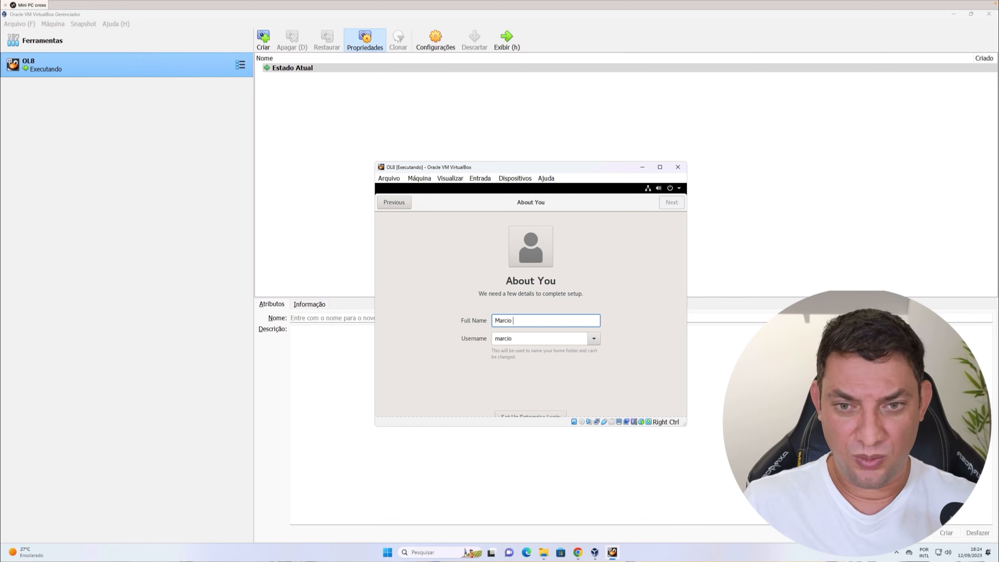
{"action": "type", "text": "Mandarino"}
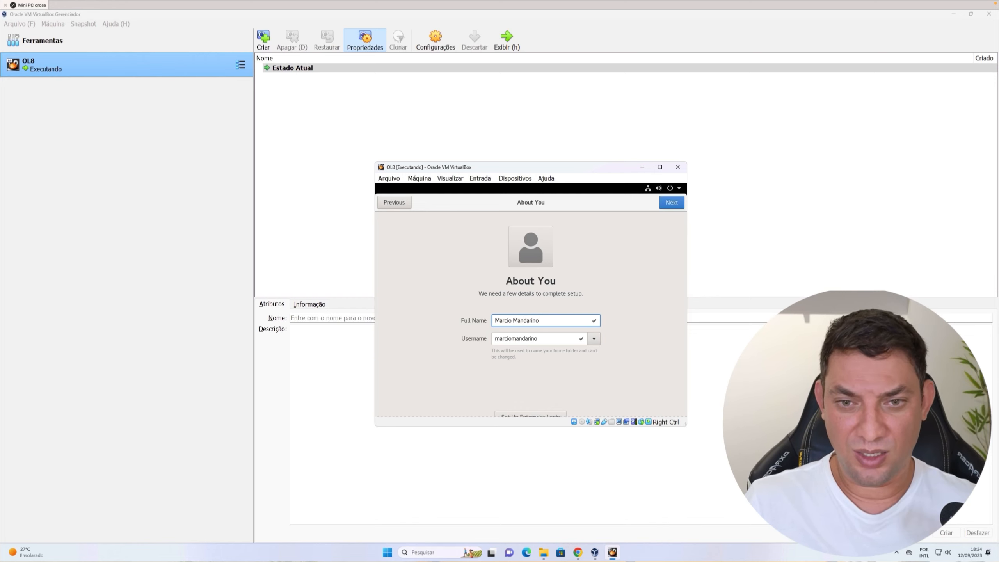
{"action": "left_click", "coordinate": [670, 207]}
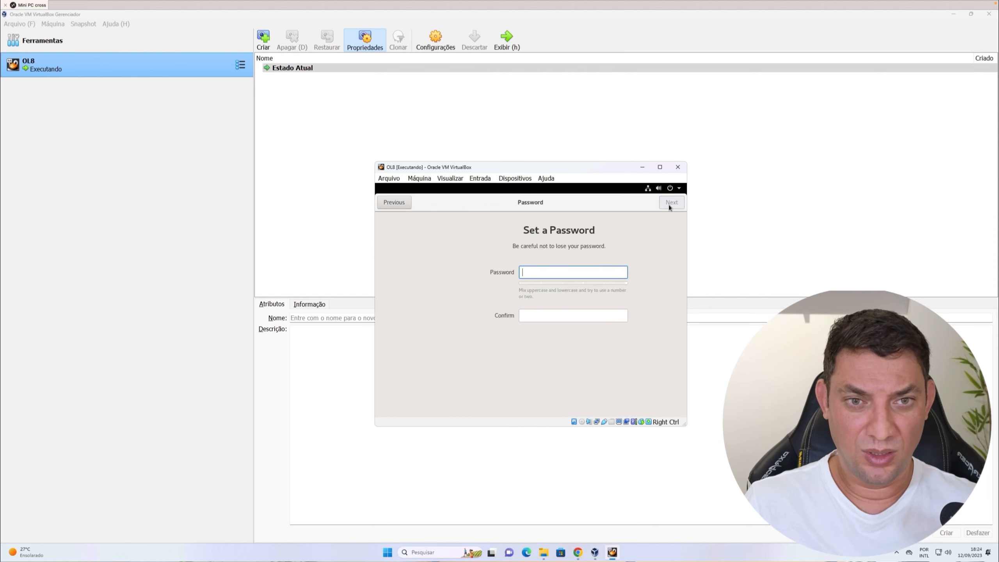
Set and confirm the account password and continue.
{"action": "type", "text": "•"}
{"action": "left_click", "coordinate": [526, 314]}
{"action": "type", "text": "•"}
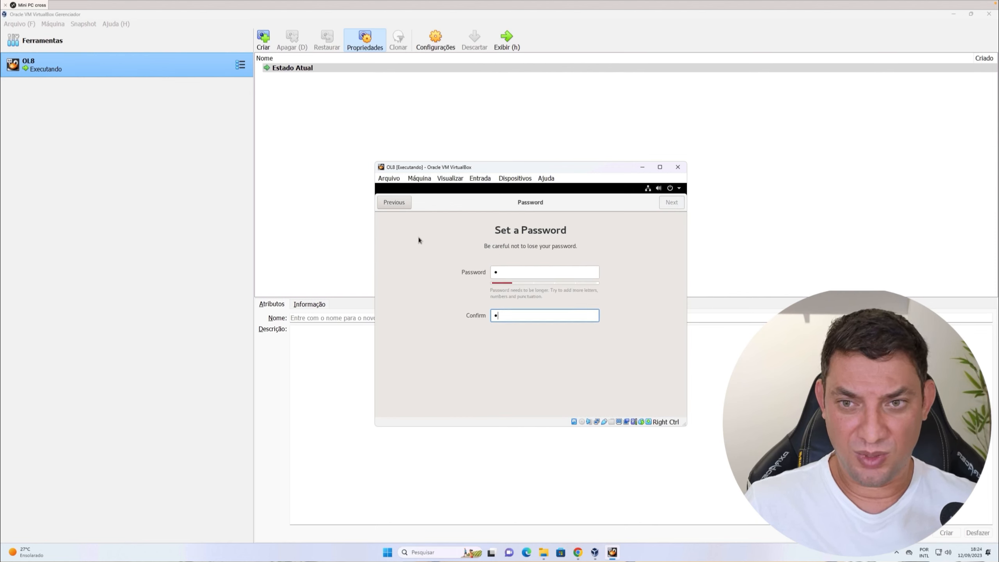
{"action": "left_click", "coordinate": [671, 203]}
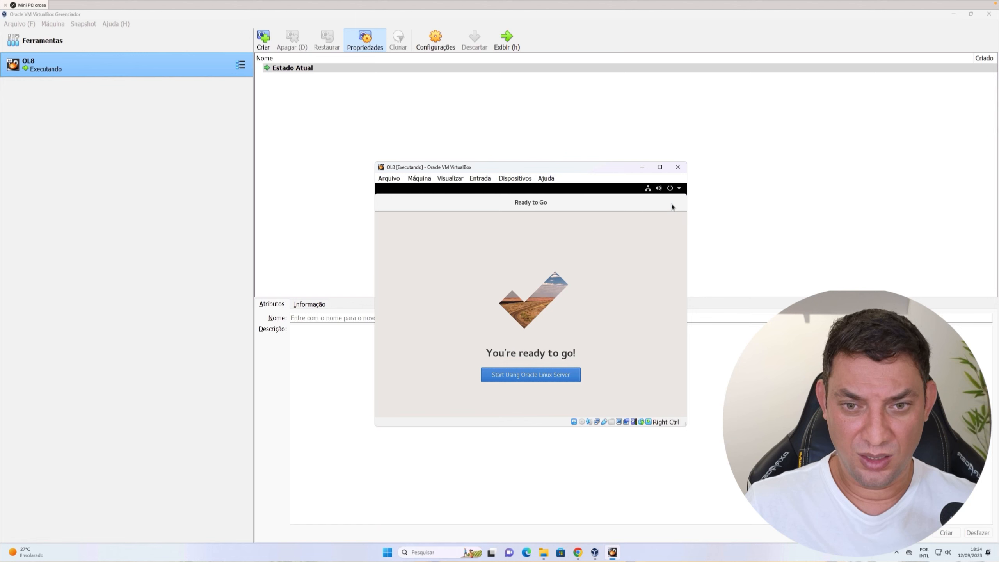
Start using Oracle Linux Server and close the Getting Started help window.
{"action": "left_click", "coordinate": [551, 377]}
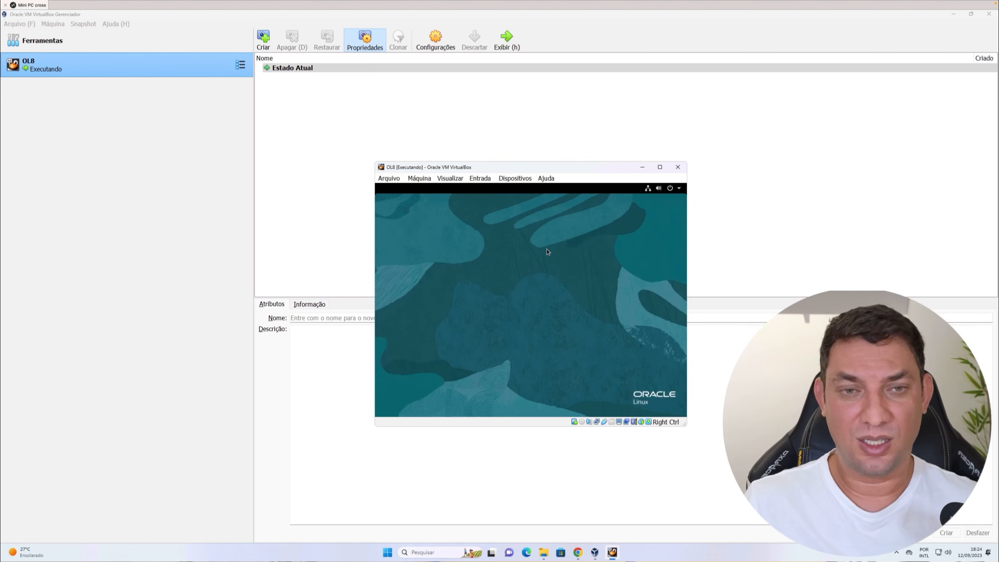
{"action": "left_click", "coordinate": [516, 179]}
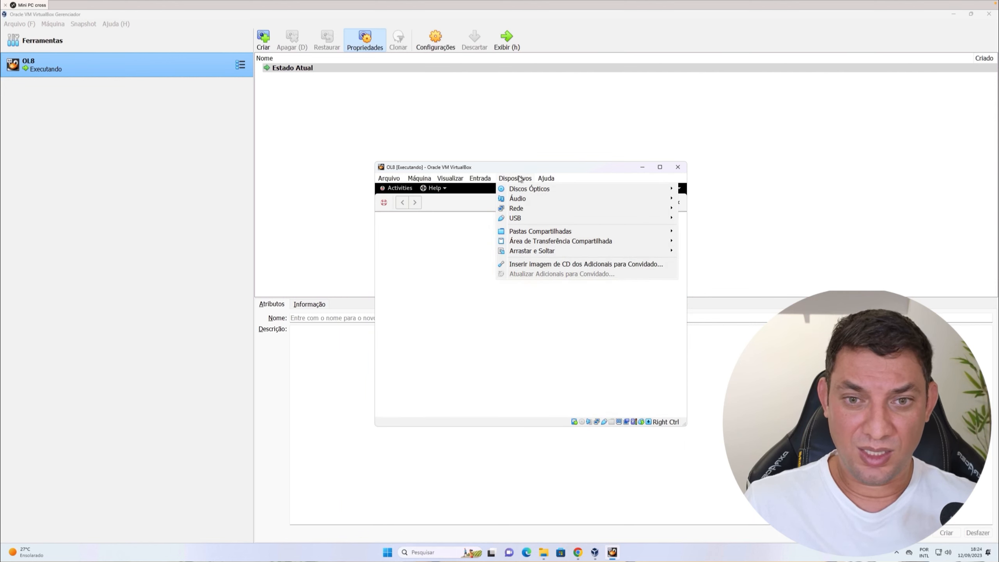
{"action": "left_click", "coordinate": [572, 386]}
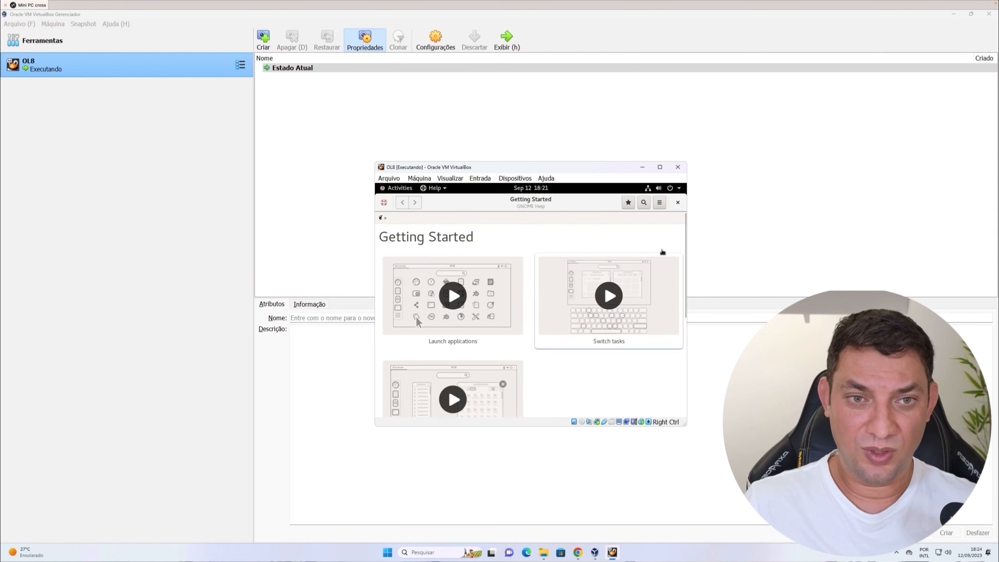
{"action": "left_click", "coordinate": [679, 203]}
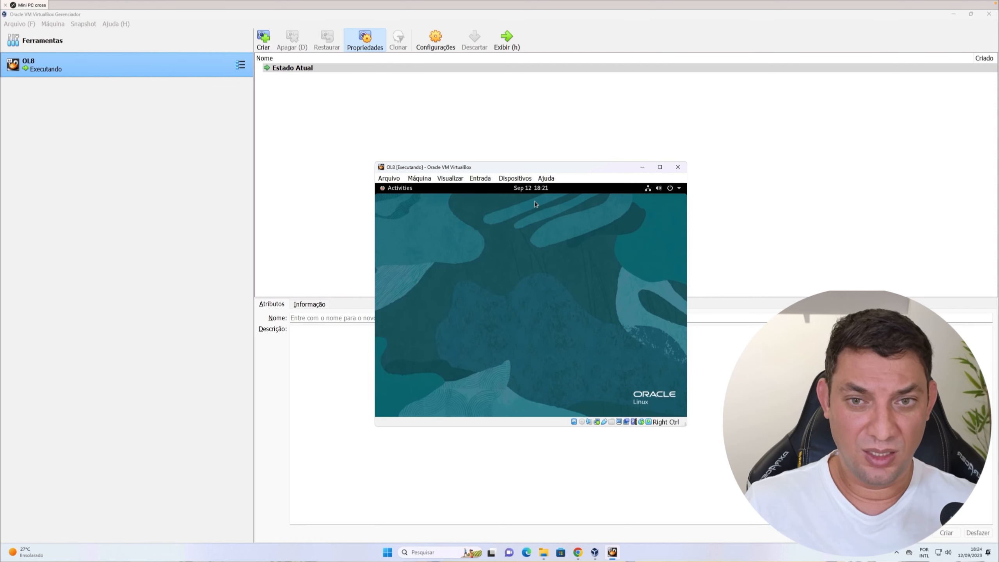
Insert the Guest Additions CD image, run its autostart installer and authenticate with the account password.
{"action": "left_click", "coordinate": [519, 180]}
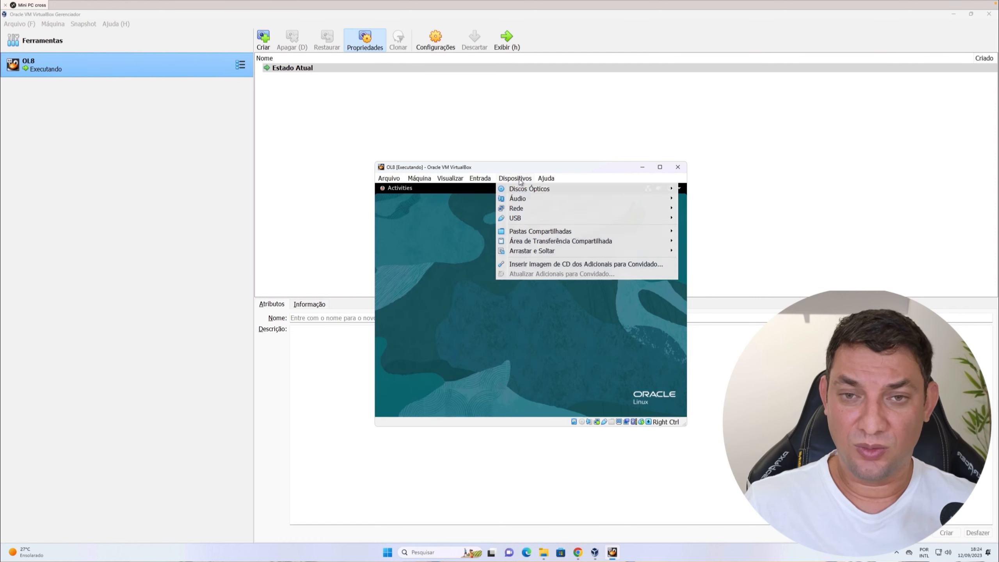
{"action": "left_click", "coordinate": [532, 266]}
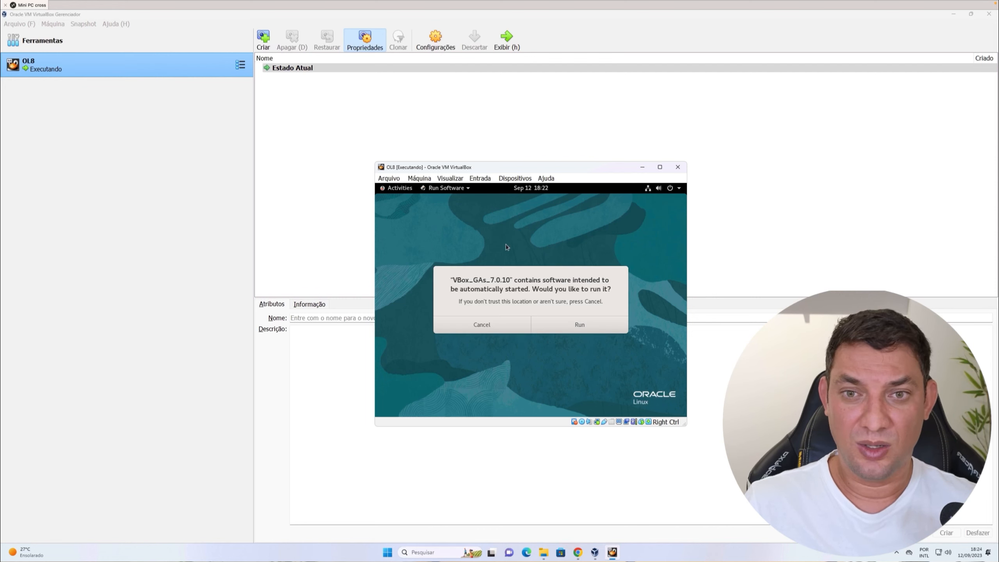
{"action": "left_click", "coordinate": [565, 326]}
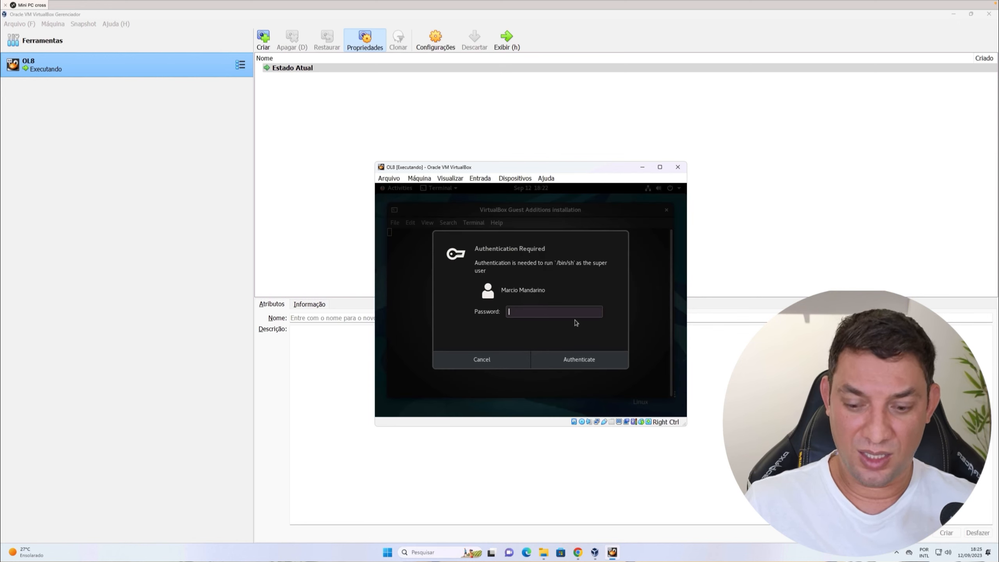
{"action": "type", "text": "********"}
{"action": "key", "text": "Return"}
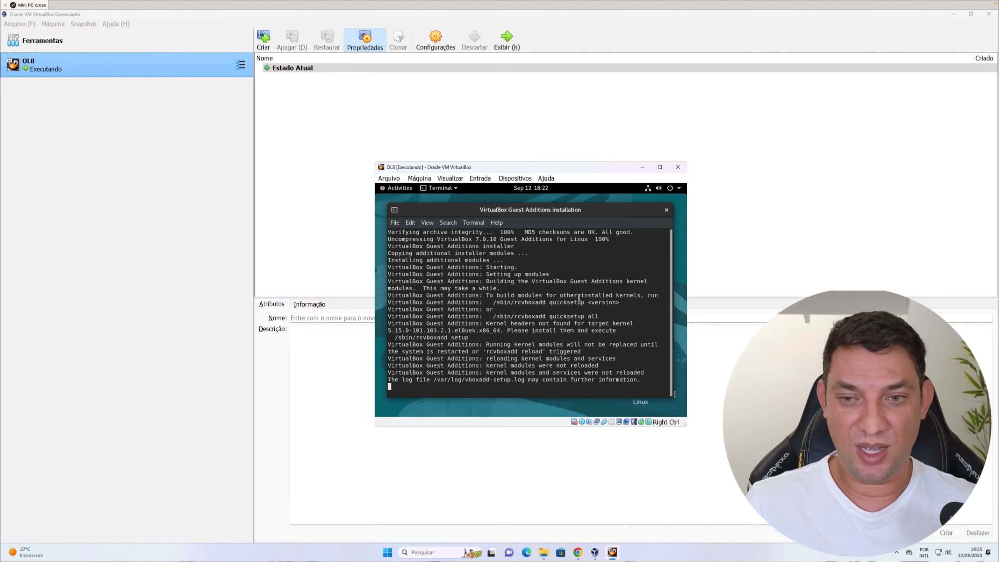
Close the VirtualBox Guest Additions installation terminal window.
{"action": "double_click", "coordinate": [590, 373]}
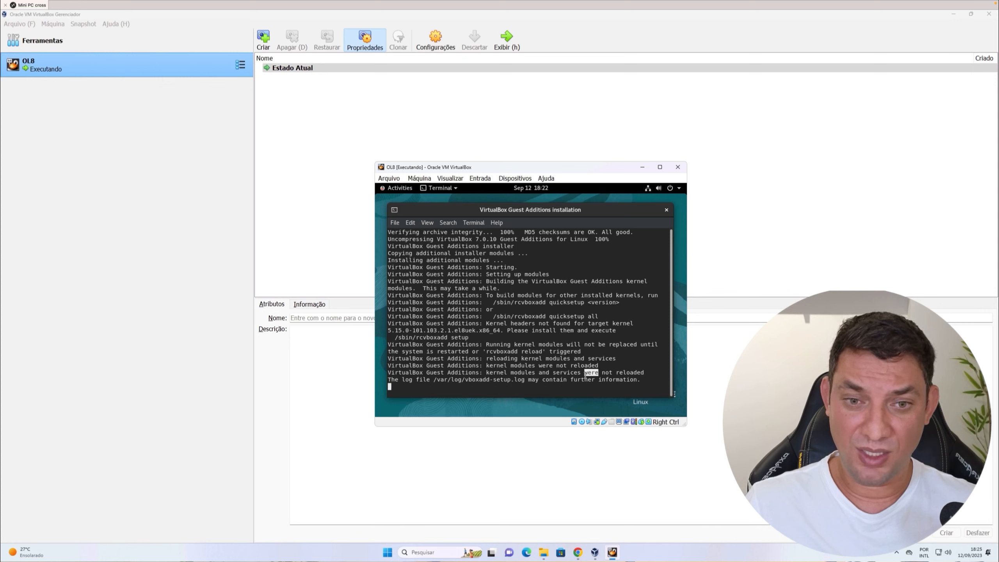
{"action": "left_click", "coordinate": [397, 189]}
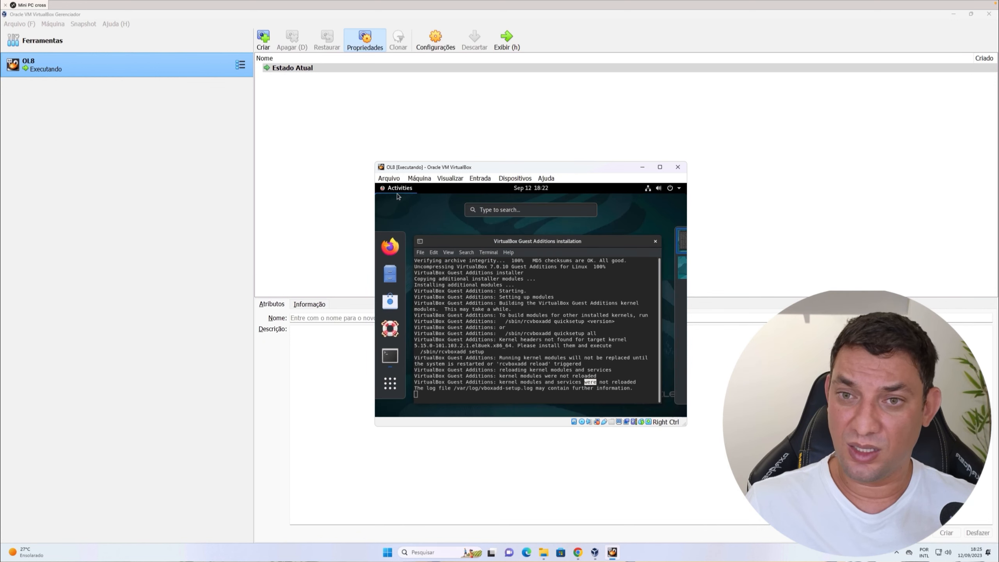
{"action": "left_click", "coordinate": [468, 335]}
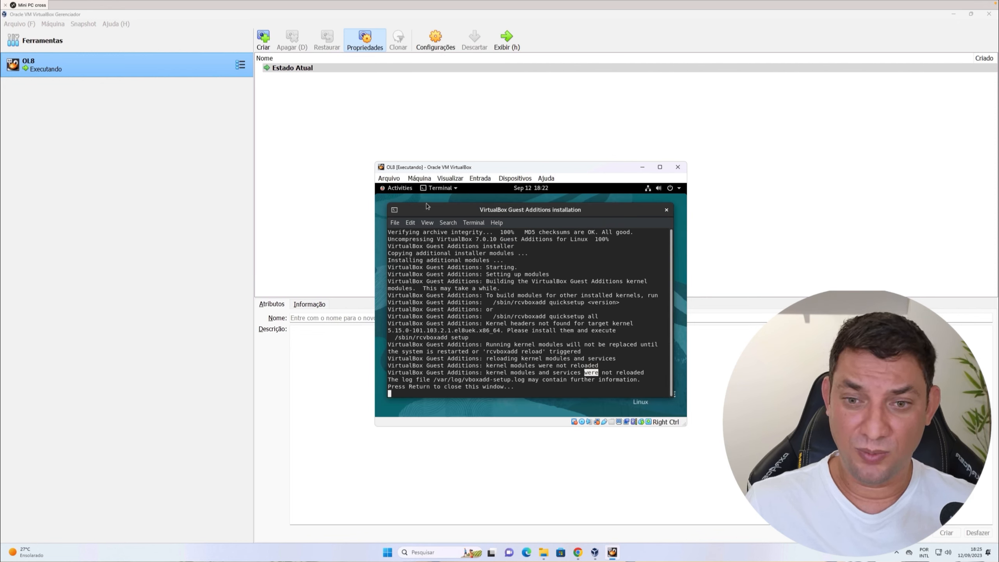
{"action": "left_click", "coordinate": [496, 322]}
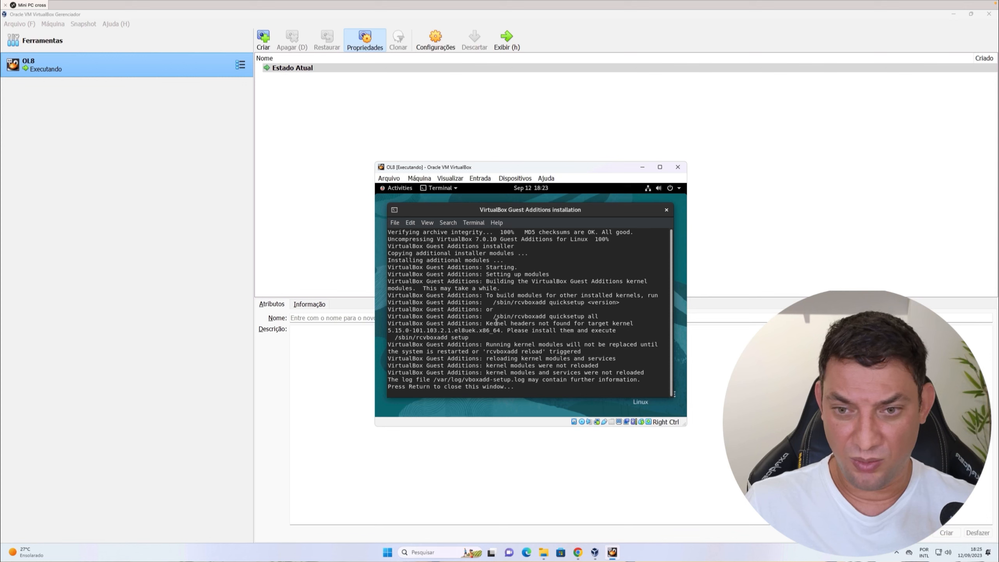
{"action": "key", "text": "Return"}
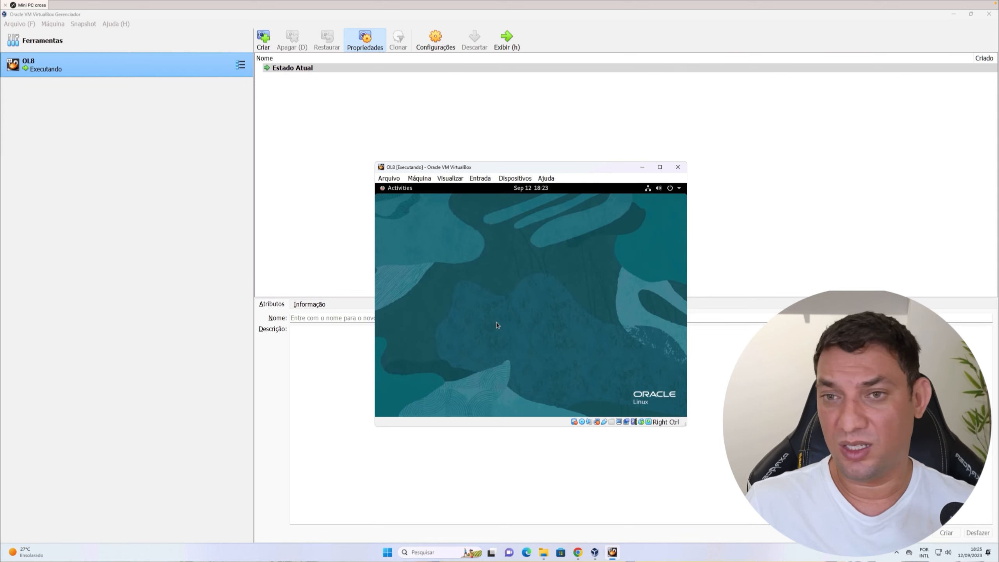
Open a terminal and run ipconfig and then ifconfig to list the network interfaces.
{"action": "left_click", "coordinate": [399, 188]}
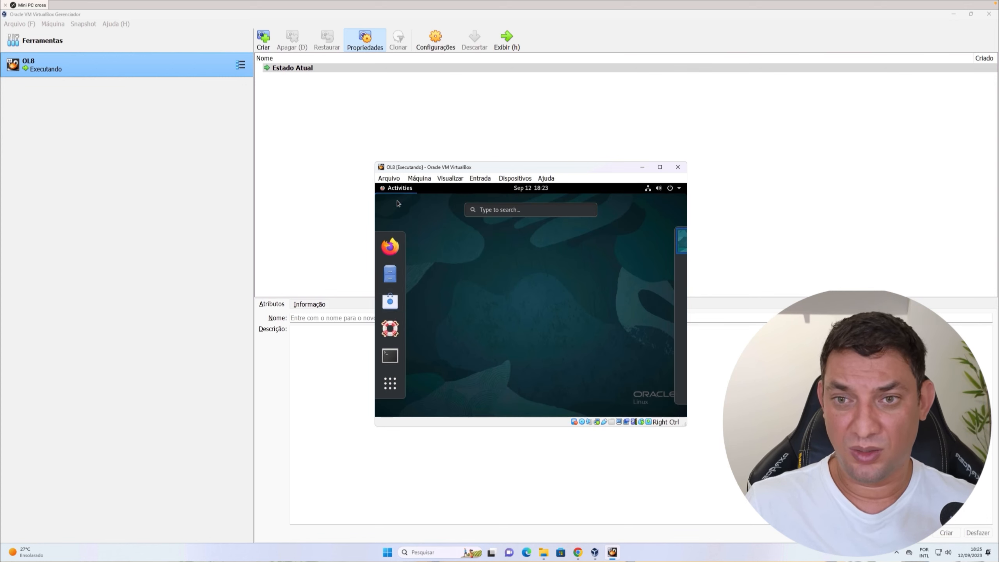
{"action": "left_click", "coordinate": [389, 357]}
{"action": "type", "text": "i"}
{"action": "type", "text": "pconfig"}
{"action": "key", "text": "Return"}
{"action": "type", "text": "ifconfig"}
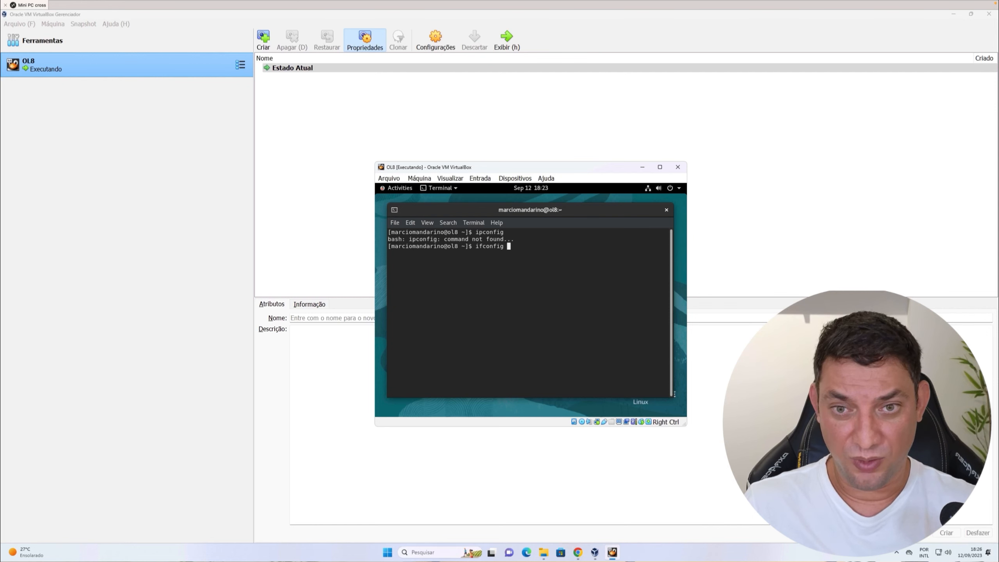
{"action": "key", "text": "Return"}
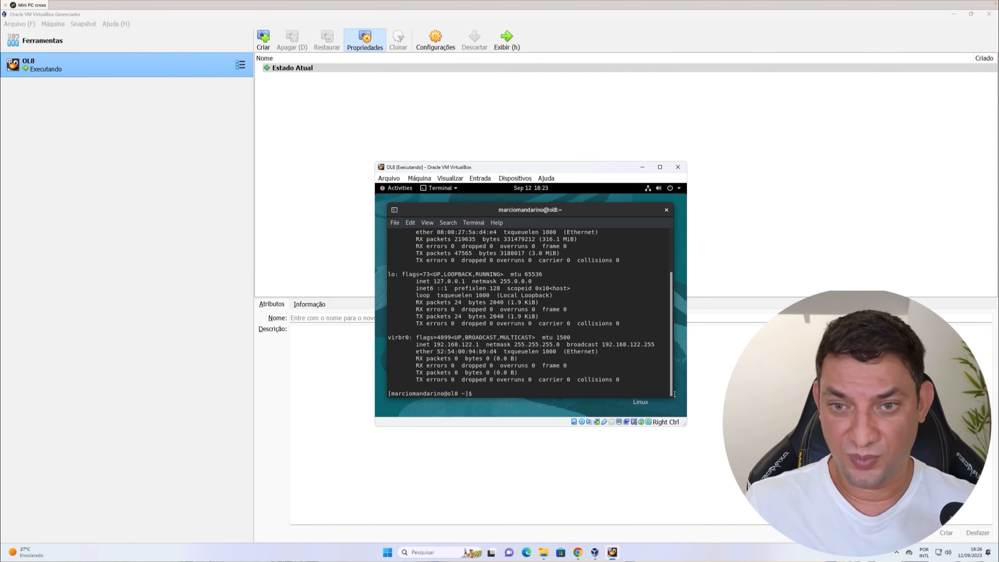
Examine the enp0s3 interface's inet address in the ifconfig output.
{"action": "scroll", "coordinate": [481, 323], "scroll_direction": "up", "scroll_amount": 3}
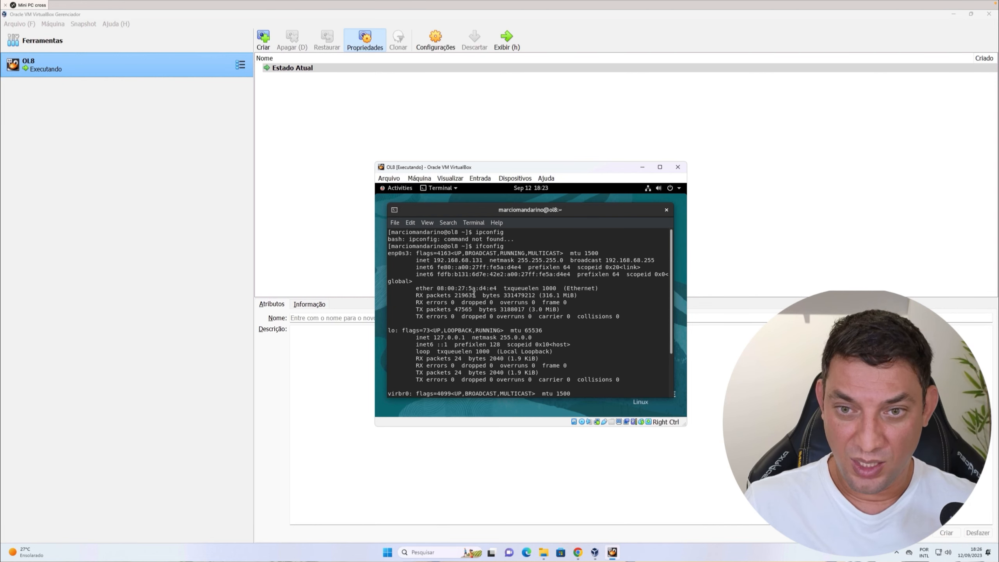
{"action": "double_click", "coordinate": [452, 260]}
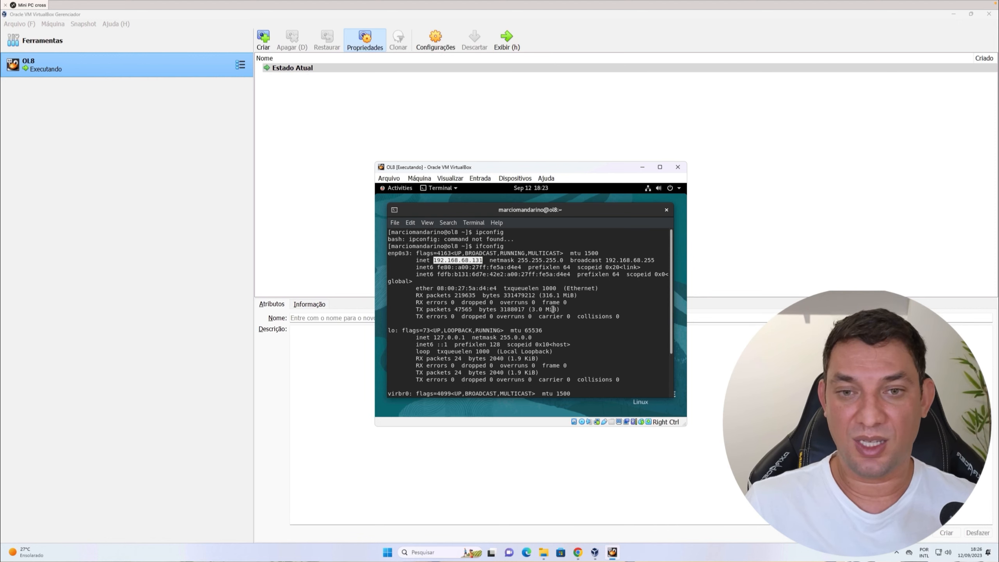
{"action": "left_click", "coordinate": [539, 348]}
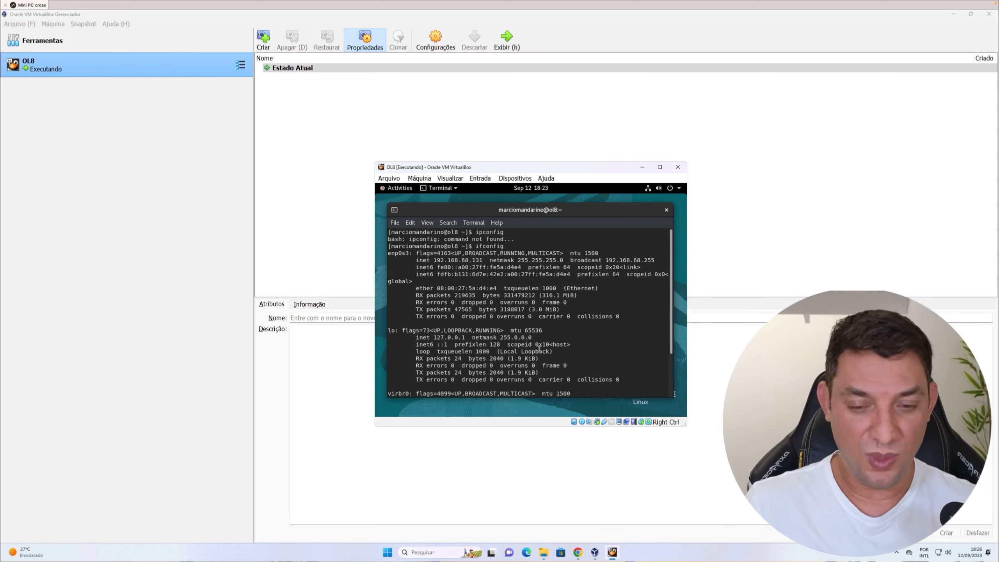
{"action": "key", "text": "Return"}
{"action": "key", "text": "Return"}
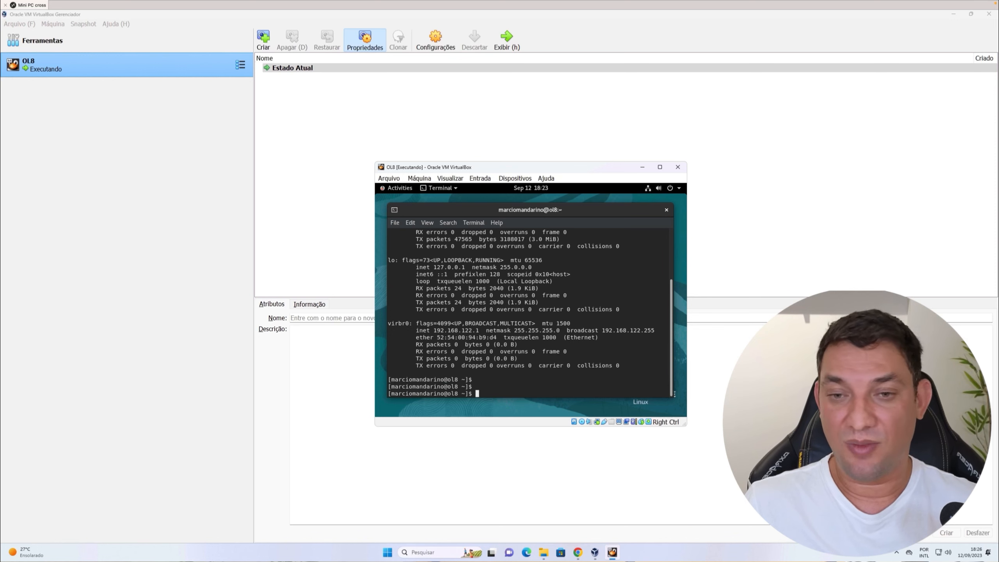
Switch to the root user with sudo su, supplying the account password.
{"action": "type", "text": "sudo su"}
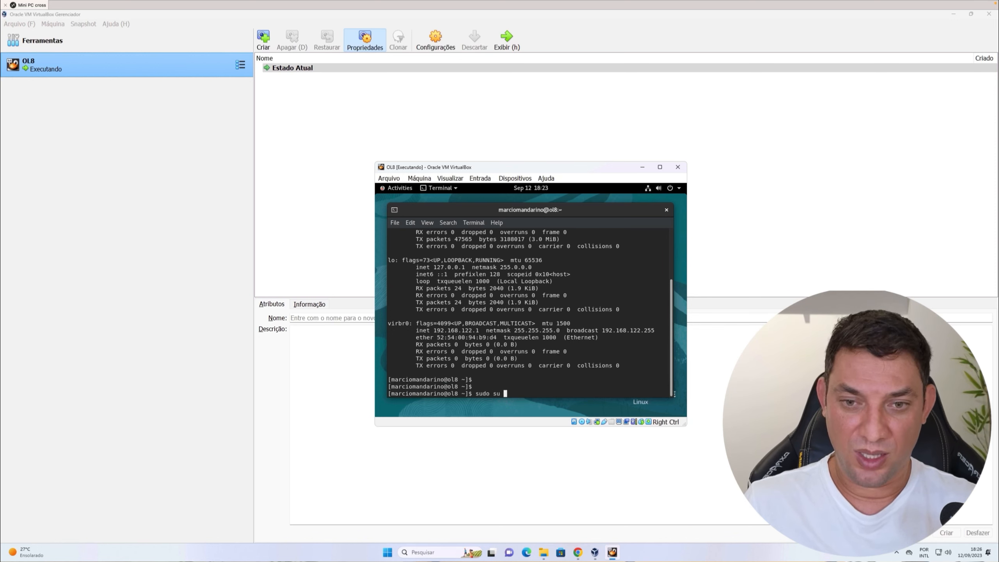
{"action": "key", "text": "Return"}
{"action": "key", "text": "Return"}
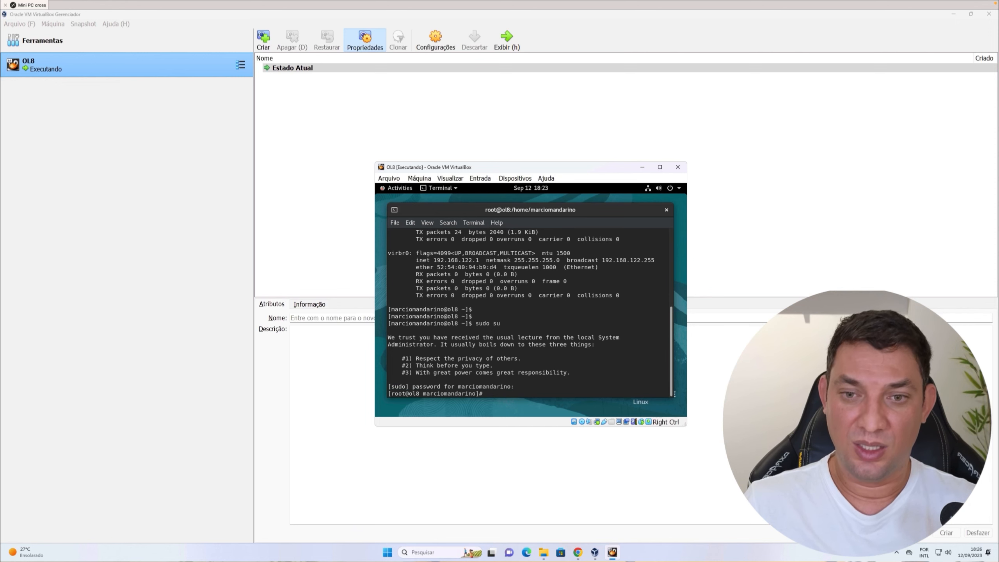
{"action": "key", "text": "Return"}
{"action": "key", "text": "Return"}
Set a new password for the root user with passwd root, entering the new password twice.
{"action": "type", "text": "p=="}
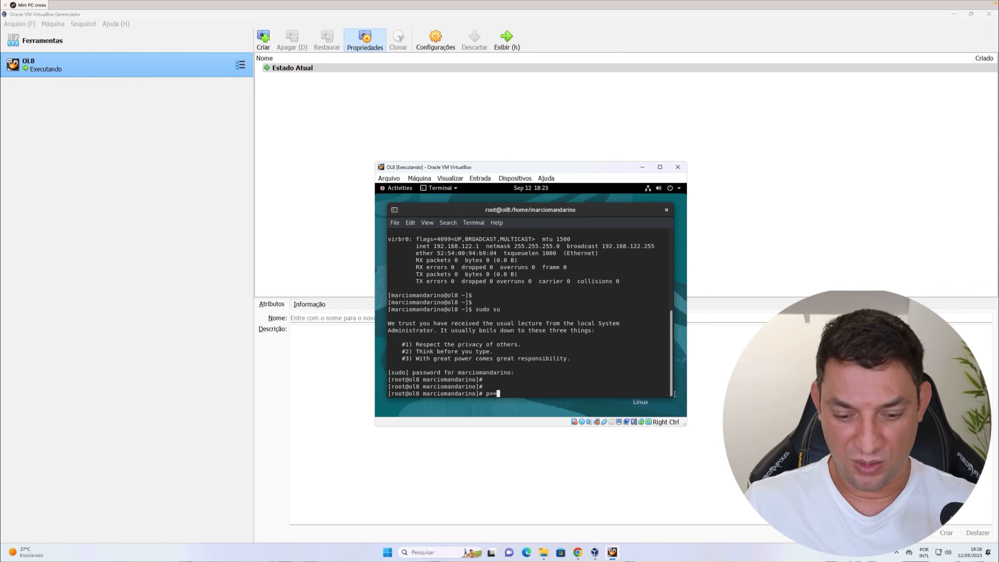
{"action": "key", "text": "BackSpace"}
{"action": "key", "text": "BackSpace"}
{"action": "type", "text": "ass"}
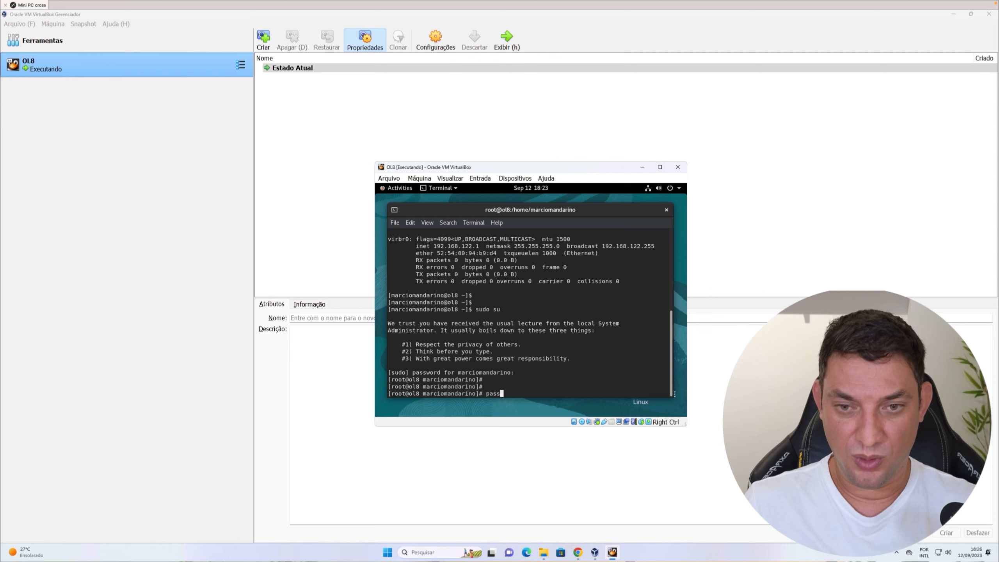
{"action": "type", "text": "wd root"}
{"action": "key", "text": "Return"}
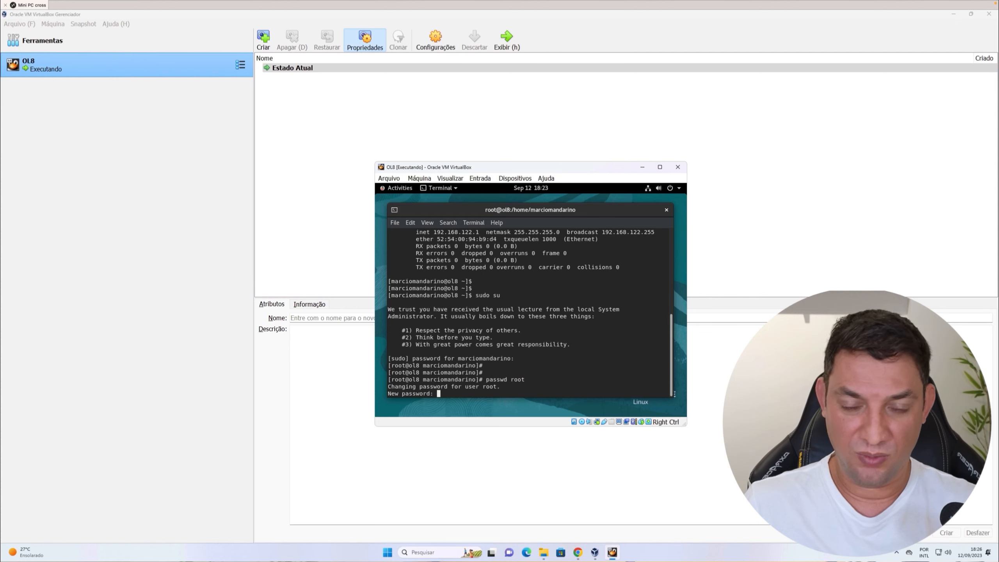
{"action": "key", "text": "Return"}
{"action": "key", "text": "Return"}
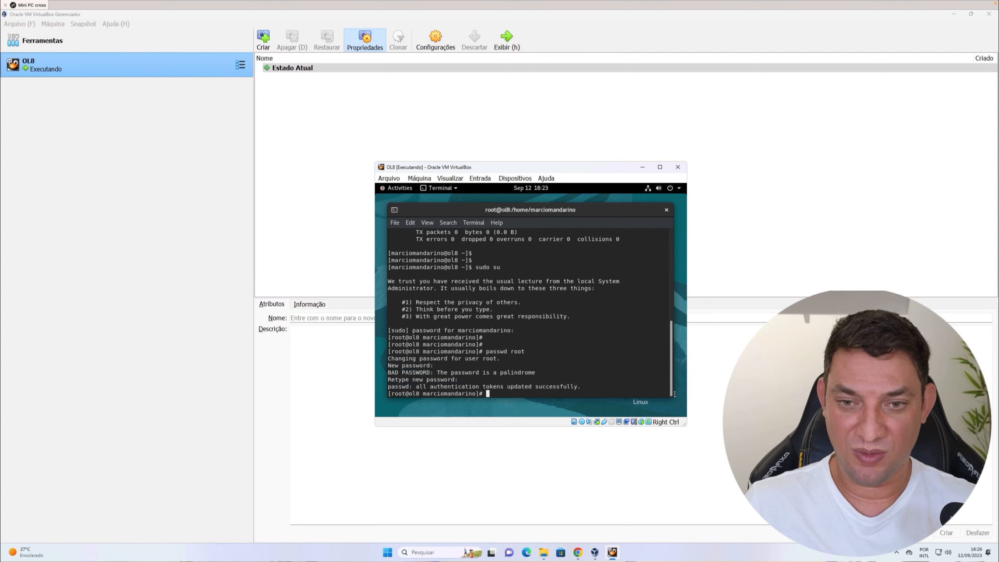
{"action": "key", "text": "Return"}
{"action": "key", "text": "Return"}
{"action": "key", "text": "Return"}
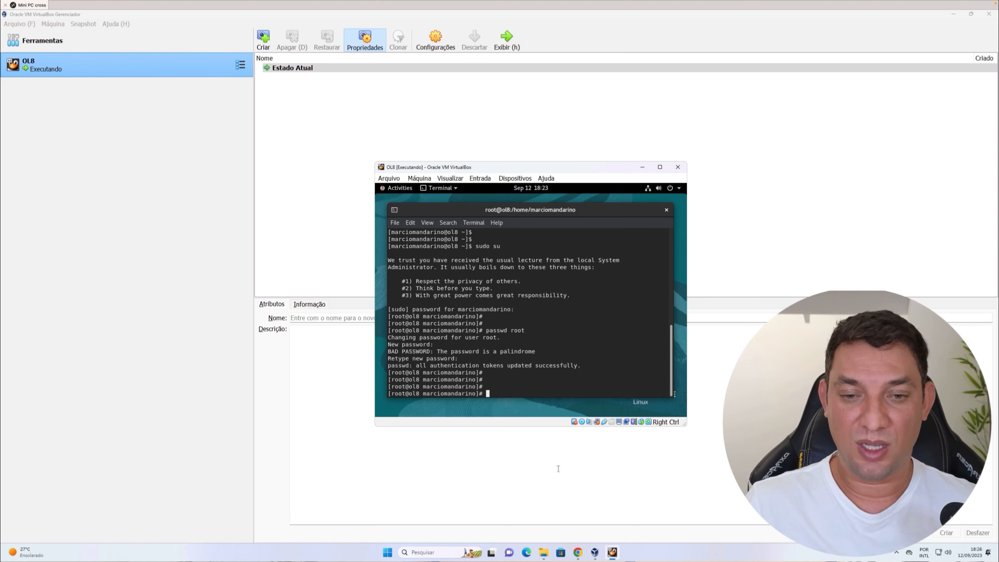
Launch MobaXterm from the Start menu.
{"action": "left_click", "coordinate": [389, 553]}
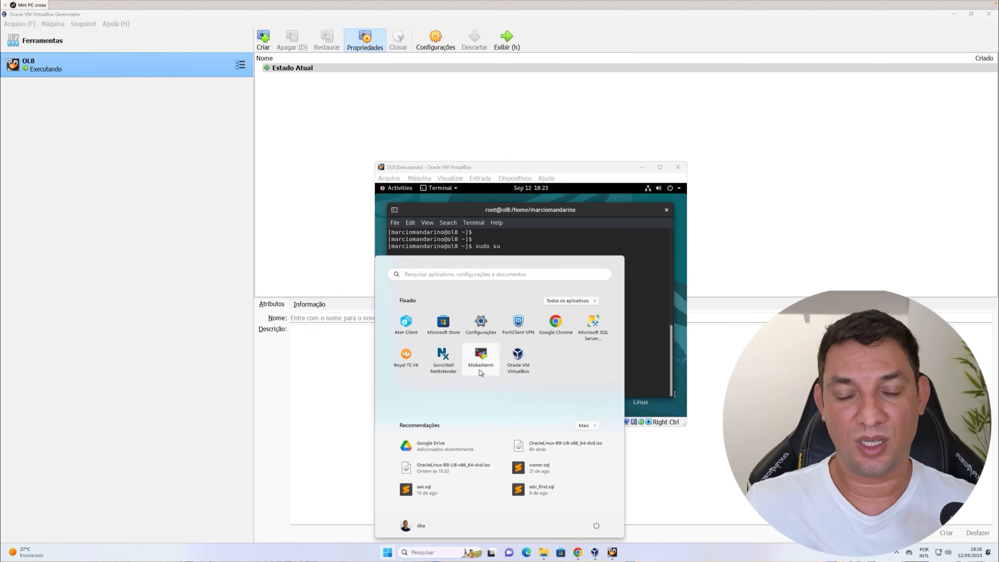
{"action": "left_click", "coordinate": [479, 370]}
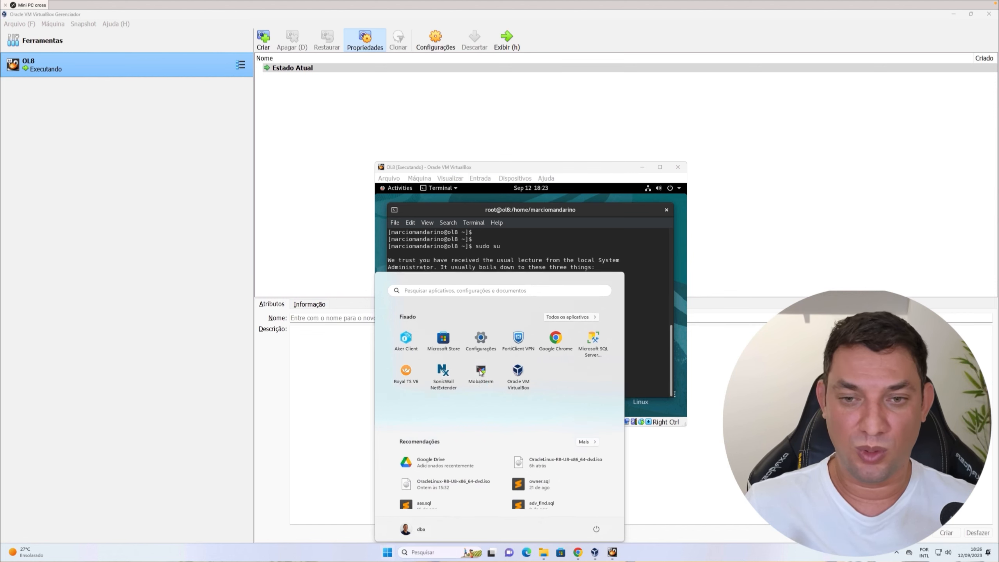
Open a new browser tab and search Google for mobaxterm.
{"action": "left_click", "coordinate": [578, 552]}
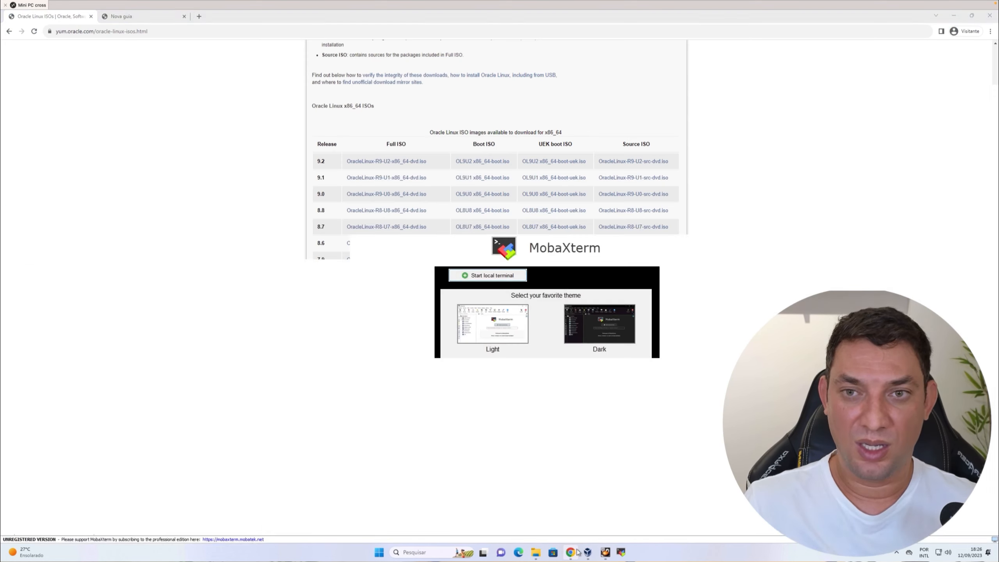
{"action": "left_click", "coordinate": [149, 17]}
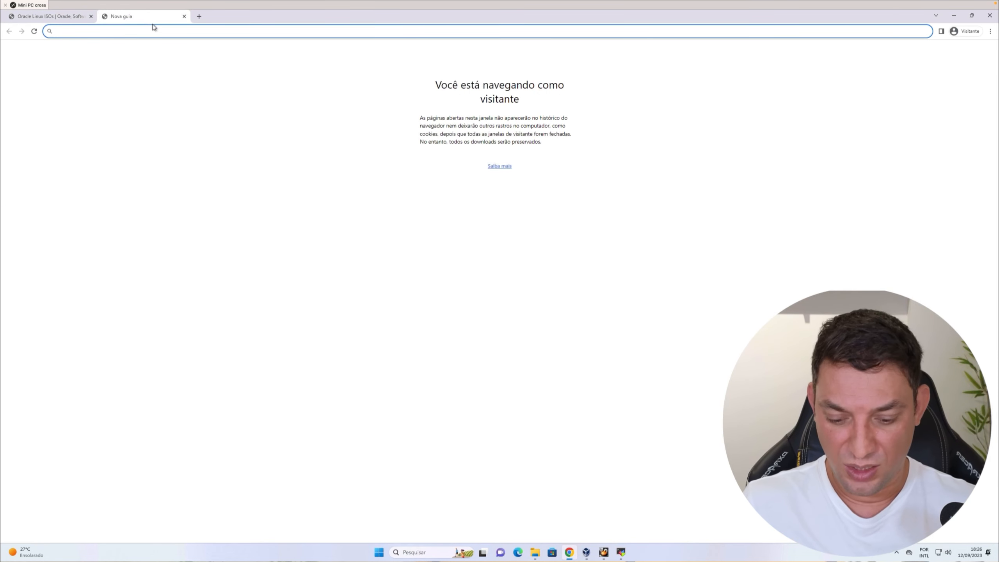
{"action": "type", "text": "mobae"}
{"action": "type", "text": "xterm"}
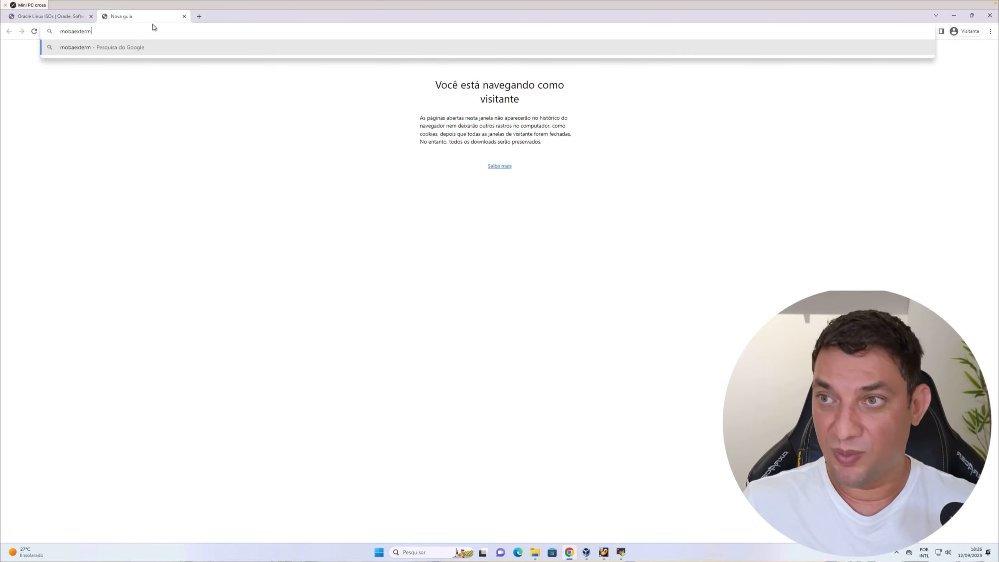
{"action": "key", "text": "Return"}
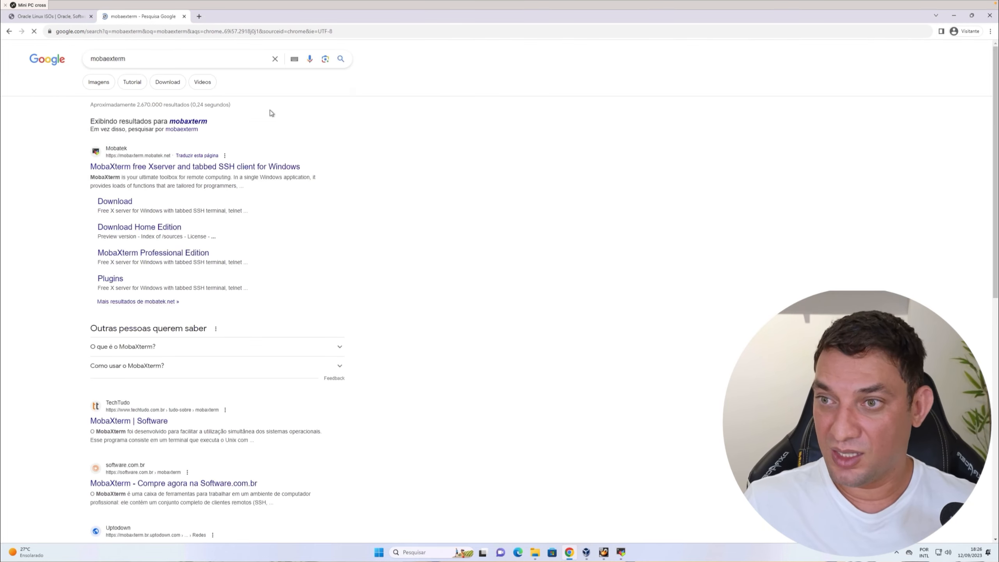
Open the MobaXterm website's Home Edition download page, then return to the Oracle Linux ISOs tab.
{"action": "left_click", "coordinate": [182, 165]}
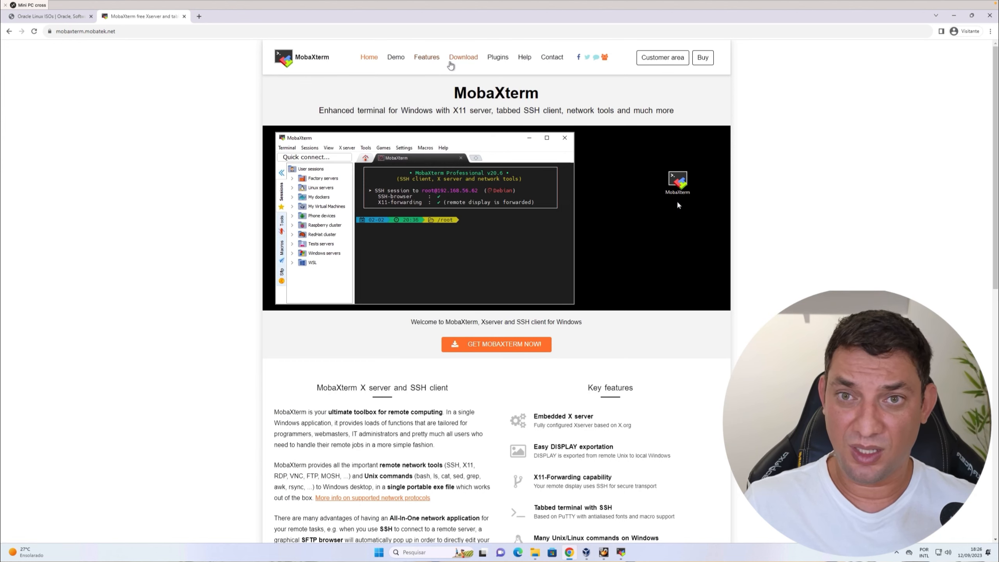
{"action": "left_click", "coordinate": [453, 59]}
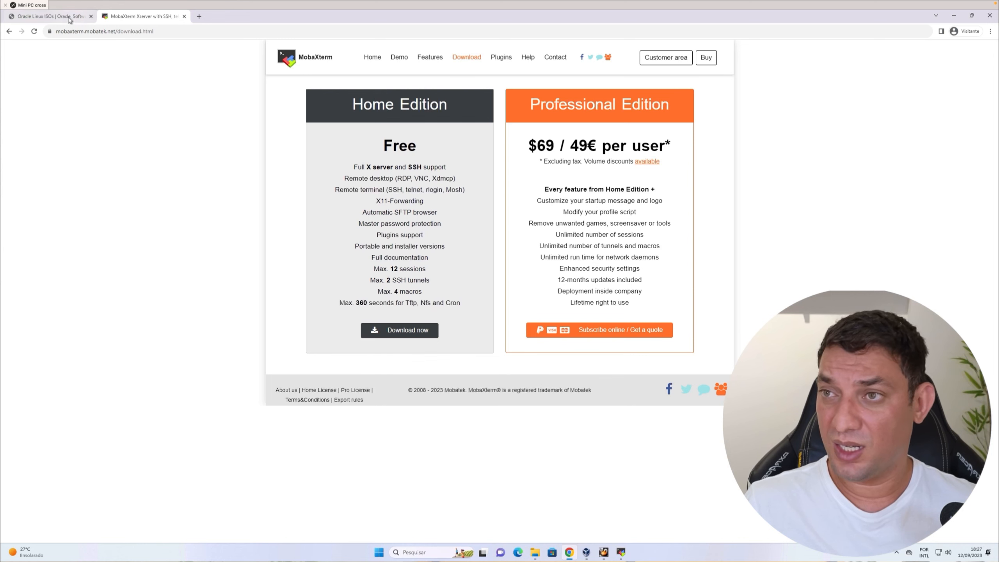
{"action": "left_click", "coordinate": [398, 333]}
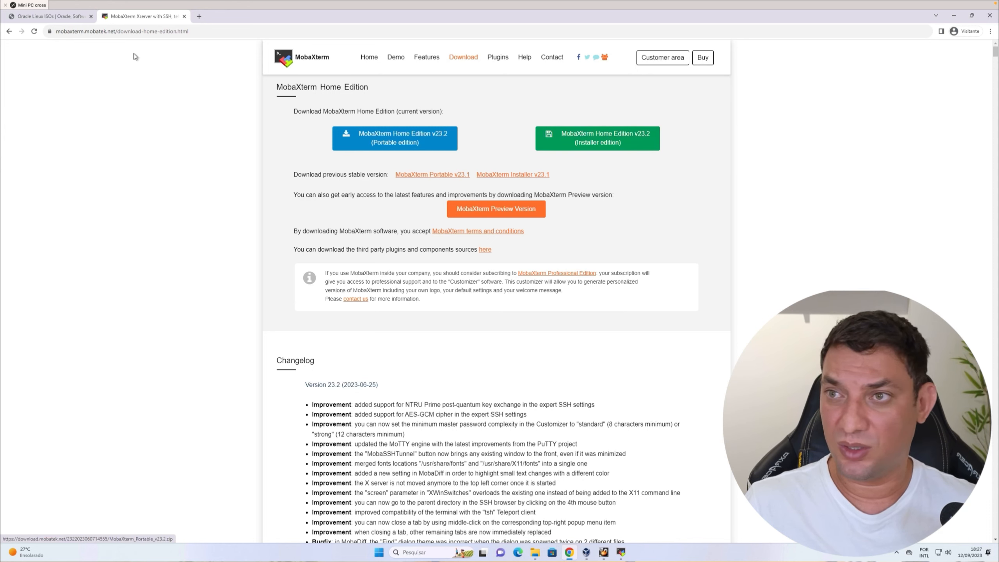
{"action": "left_click", "coordinate": [59, 17]}
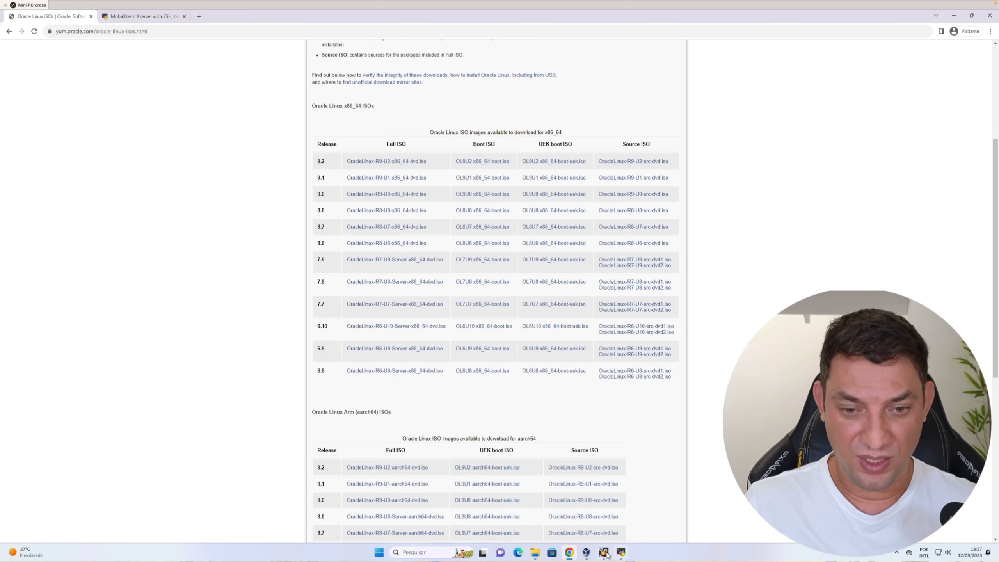
In MobaXterm, create and open an SSH session to 192.168.68.131 with username root.
{"action": "left_click", "coordinate": [622, 554]}
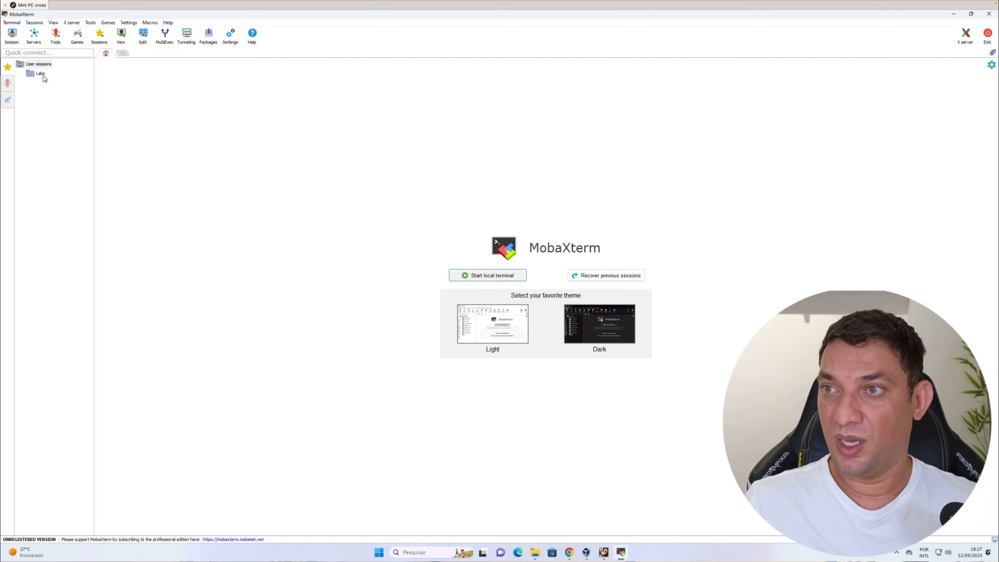
{"action": "left_click", "coordinate": [16, 40]}
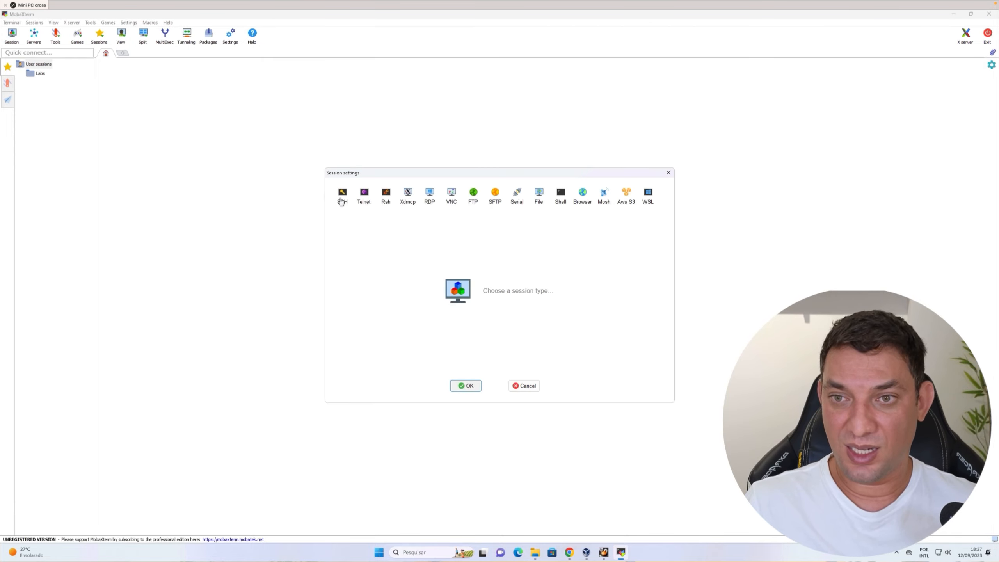
{"action": "left_click", "coordinate": [342, 202]}
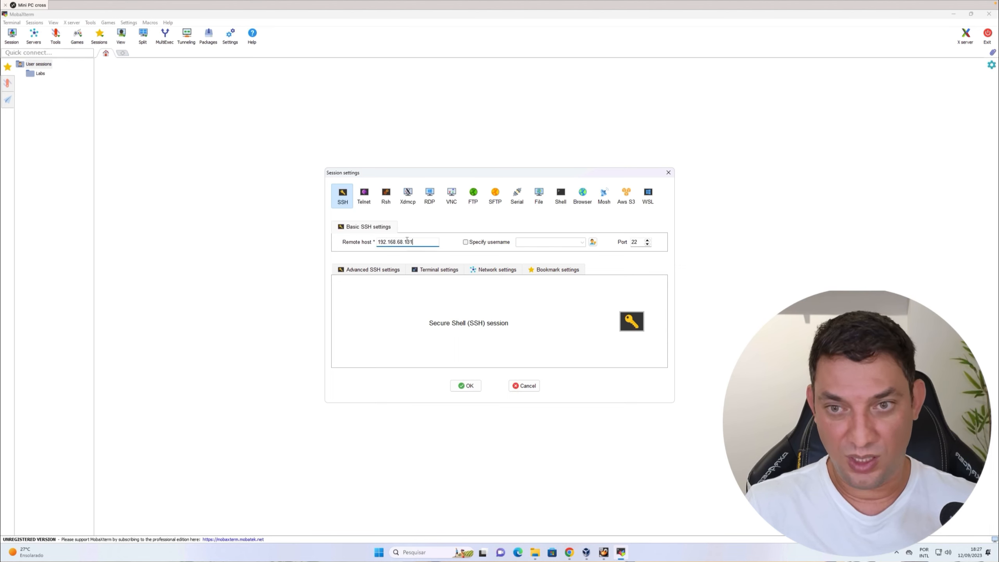
{"action": "left_click", "coordinate": [465, 242]}
{"action": "type", "text": "root"}
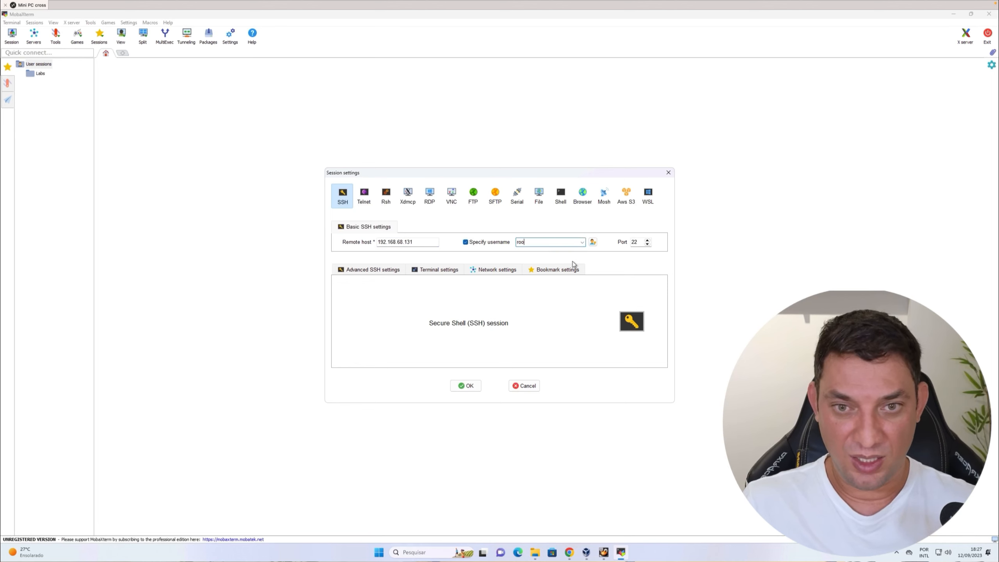
{"action": "left_click", "coordinate": [472, 385]}
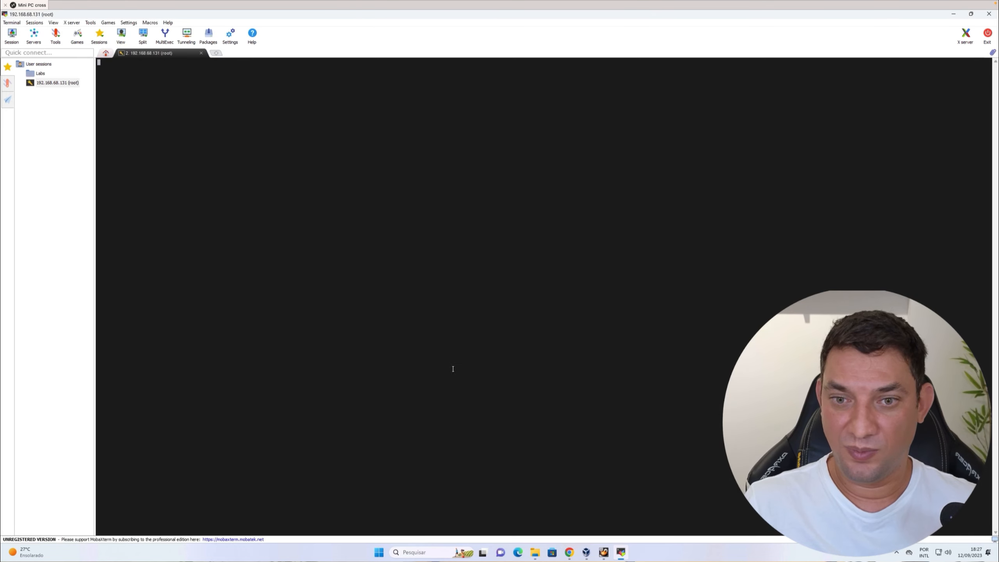
{"action": "key", "text": "Return"}
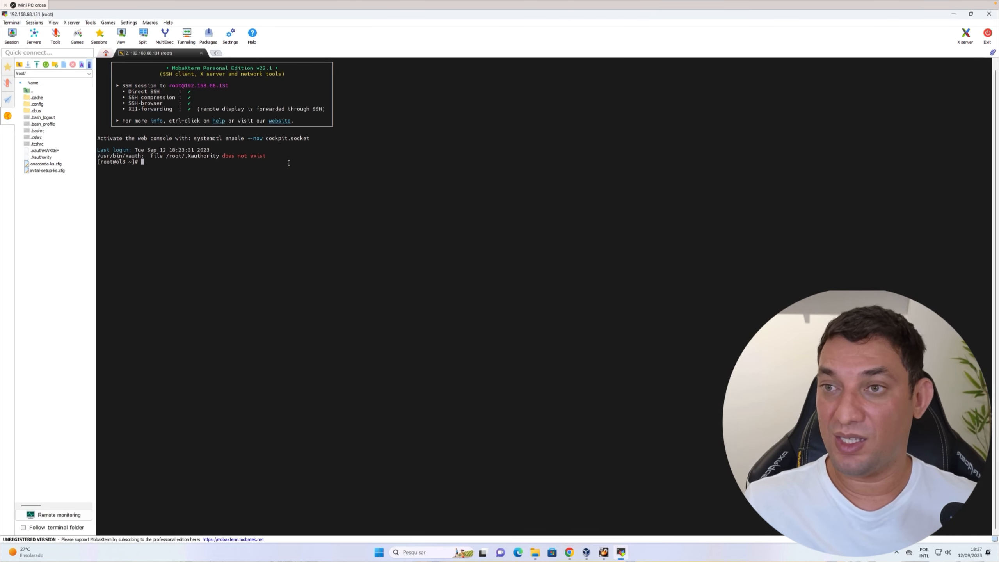
Close the SSH tab and rename the saved session to ol8 in its bookmark settings.
{"action": "left_click", "coordinate": [201, 53]}
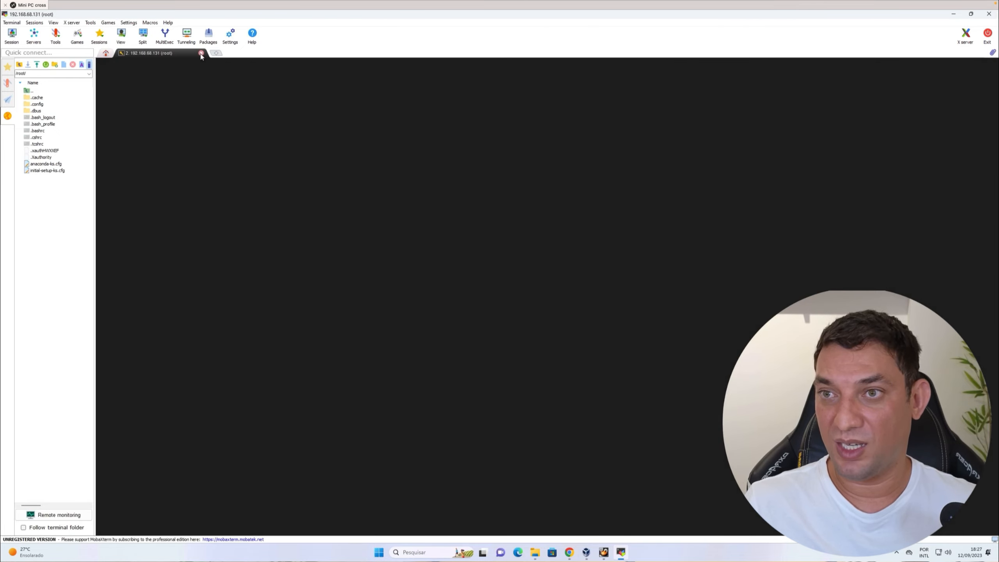
{"action": "right_click", "coordinate": [62, 85]}
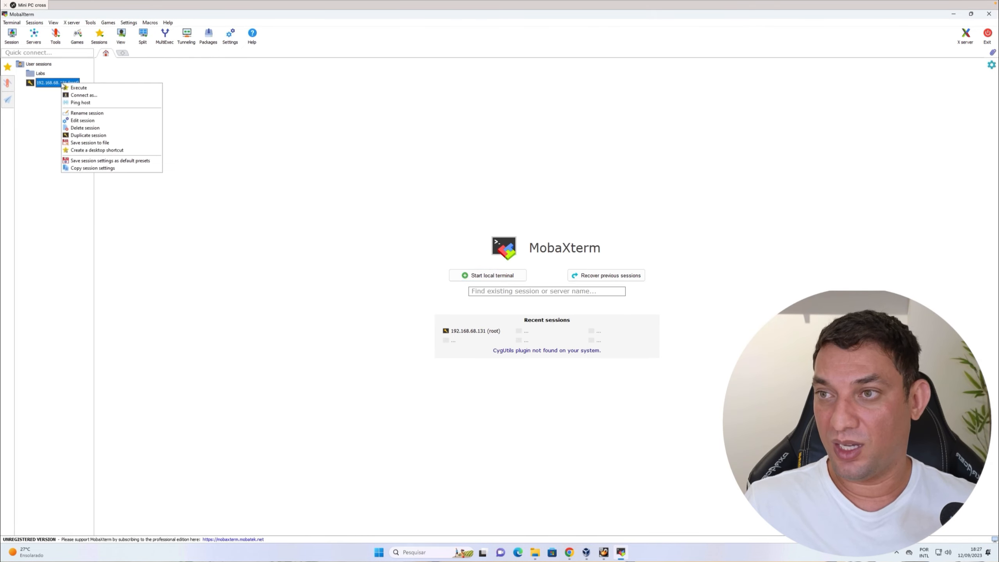
{"action": "left_click", "coordinate": [97, 121]}
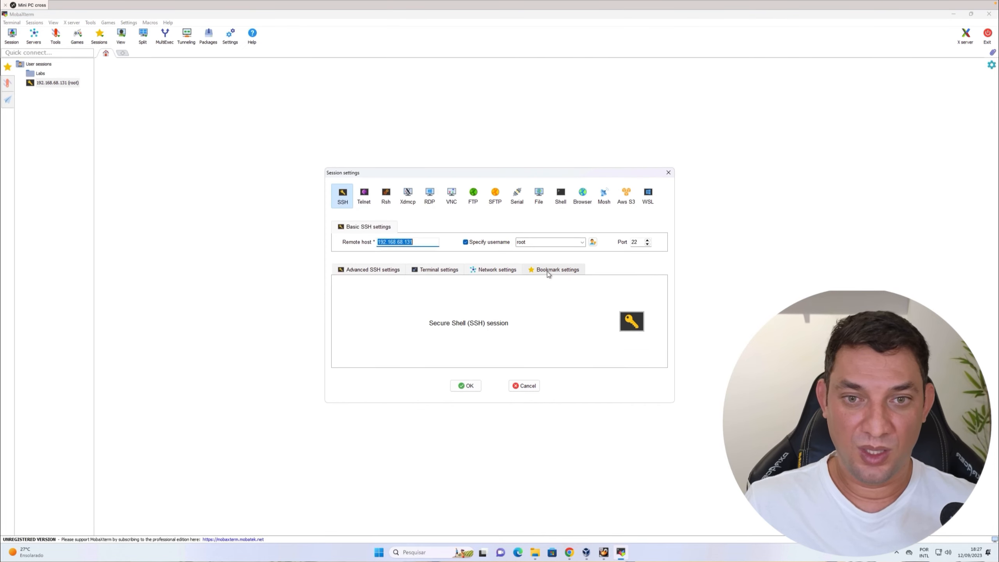
{"action": "left_click", "coordinate": [550, 273]}
{"action": "left_click_drag", "start_coordinate": [440, 296], "coordinate": [393, 295]}
{"action": "type", "text": "ol8 (root"}
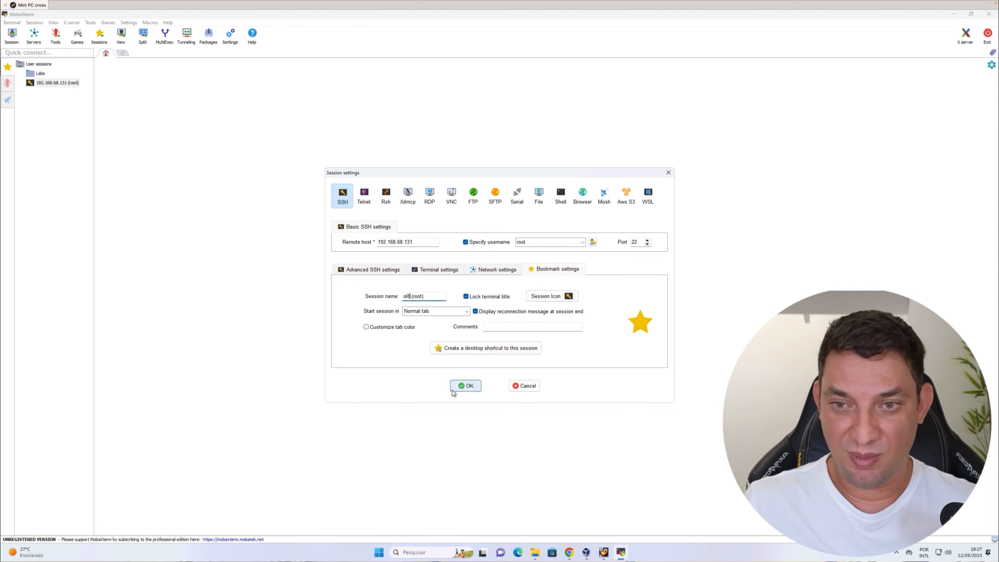
{"action": "left_click", "coordinate": [466, 386]}
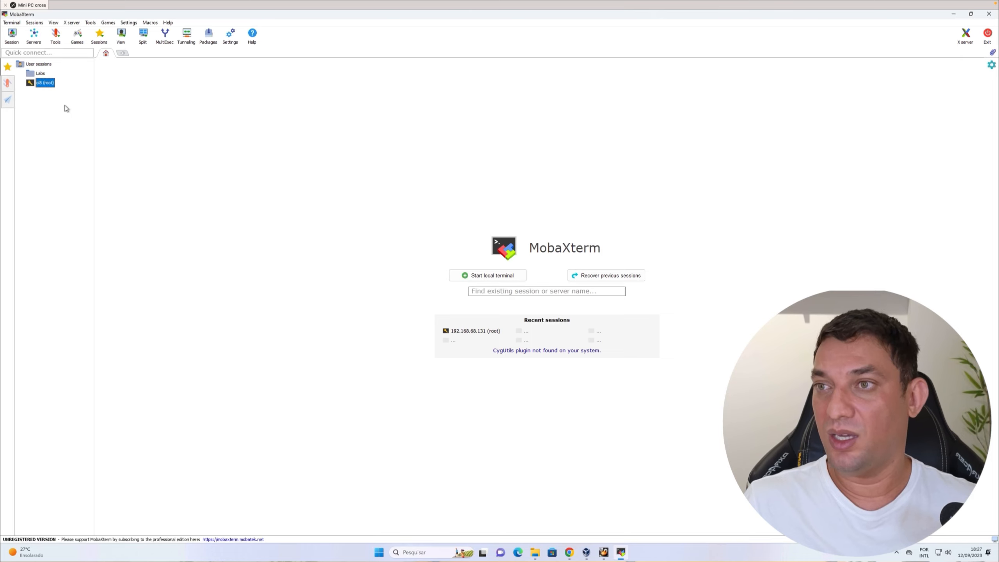
Open the ol8 session, enlarge the terminal text, and run hostname.
{"action": "double_click", "coordinate": [49, 84]}
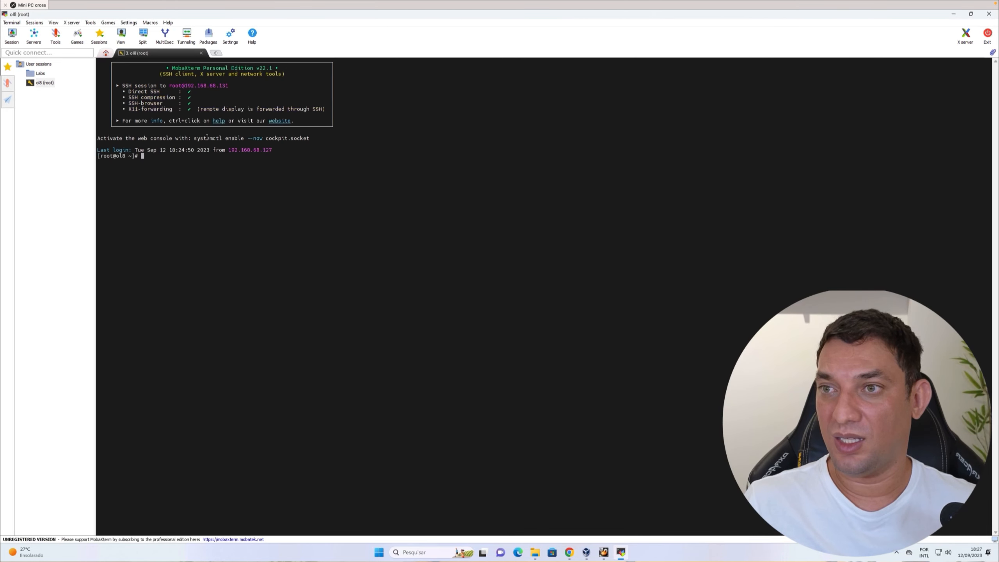
{"action": "scroll", "coordinate": [211, 160], "scroll_direction": "up", "scroll_amount": 1}
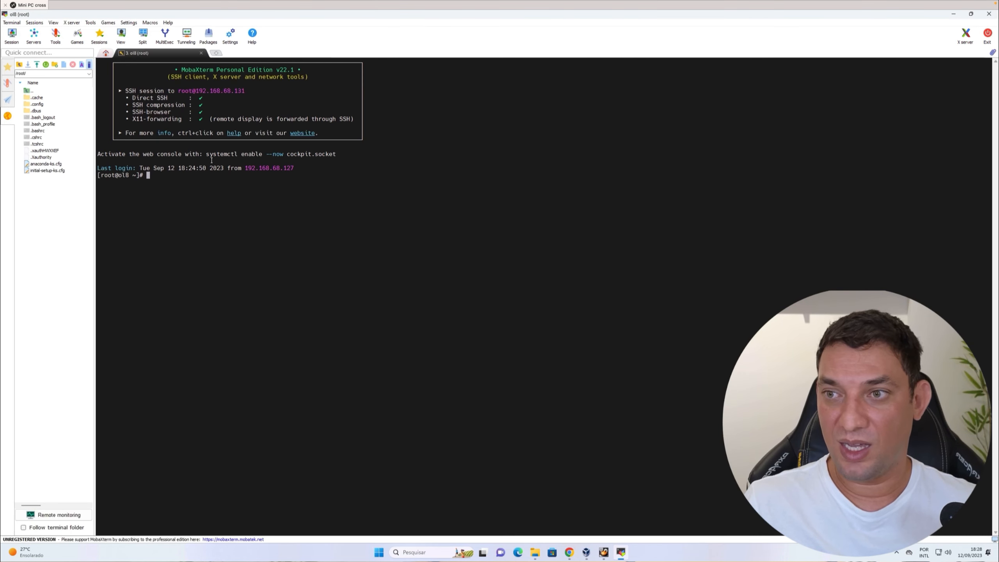
{"action": "scroll", "coordinate": [211, 160], "scroll_direction": "up", "scroll_amount": 5}
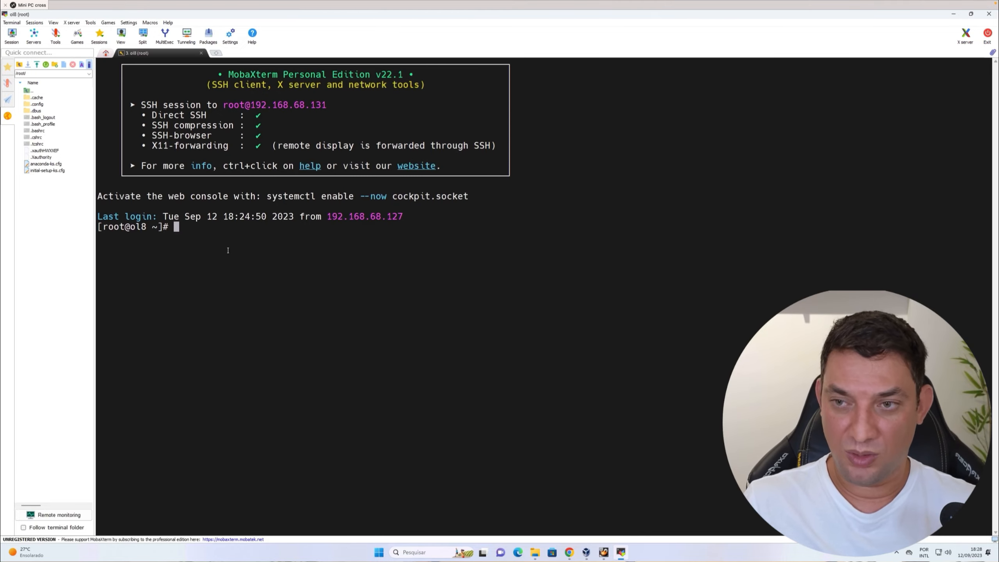
{"action": "type", "text": "hostname"}
{"action": "key", "text": "Return"}
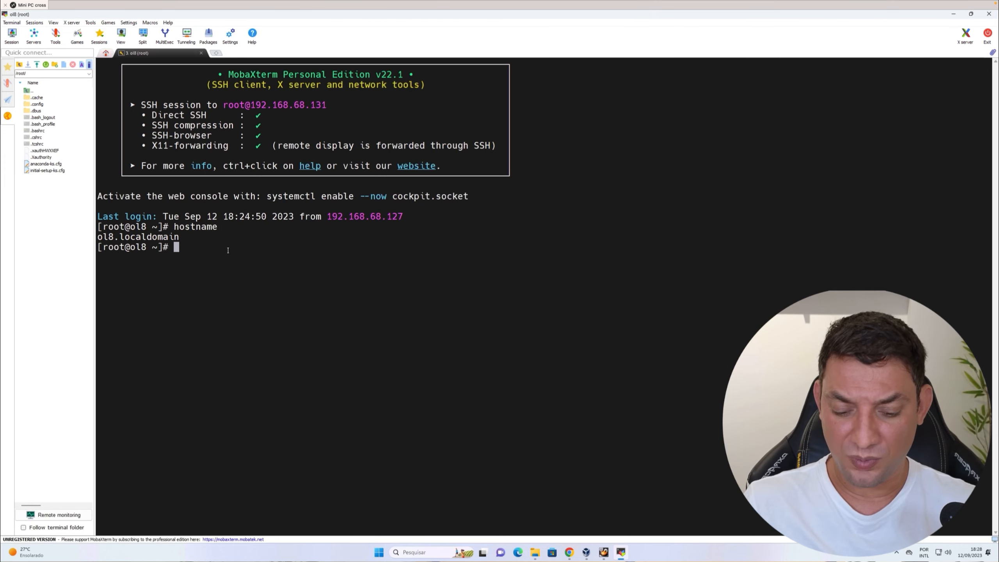
Run lscpu and highlight the CPU count lines in the output.
{"action": "type", "text": "lscpu"}
{"action": "key", "text": "Return"}
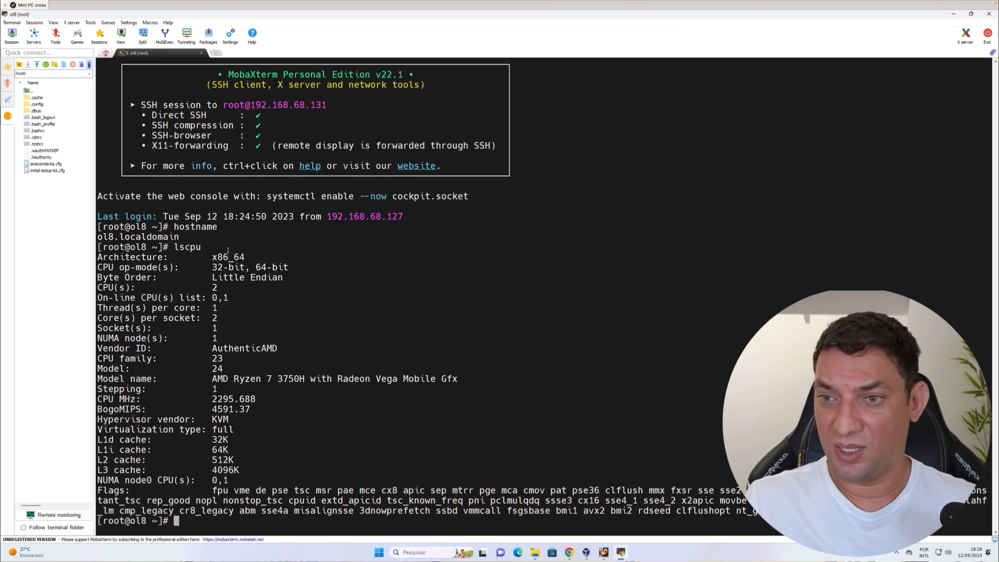
{"action": "triple_click", "coordinate": [139, 277]}
{"action": "triple_click", "coordinate": [129, 287]}
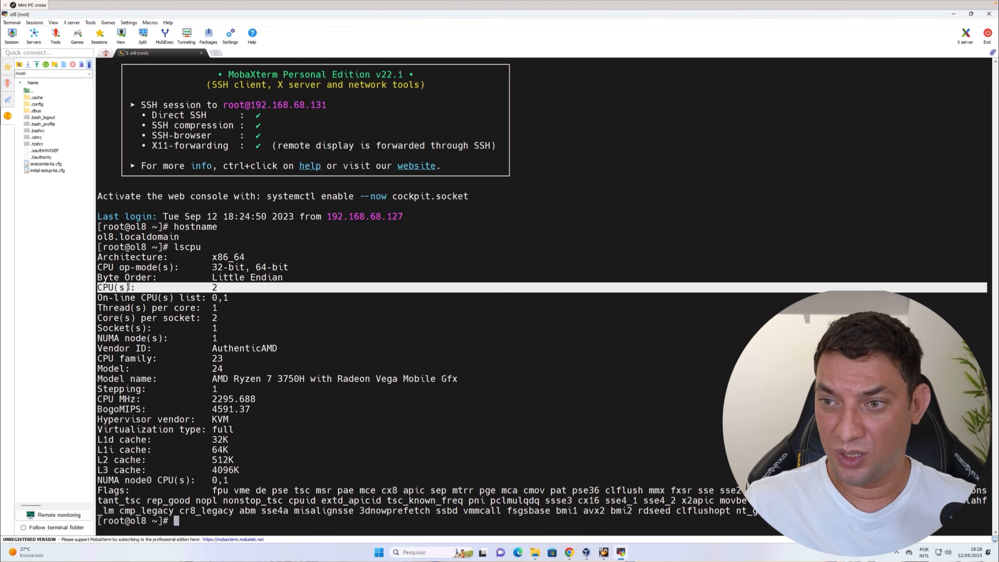
Run free -m and highlight the memory line to check total RAM.
{"action": "type", "text": "free 0"}
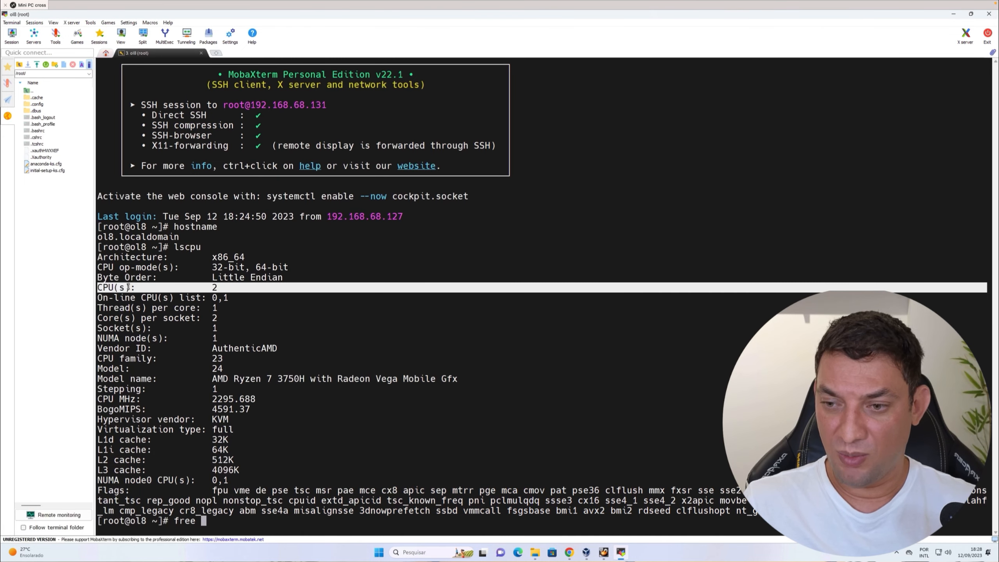
{"action": "key", "text": "BackSpace"}
{"action": "type", "text": "-m"}
{"action": "key", "text": "Return"}
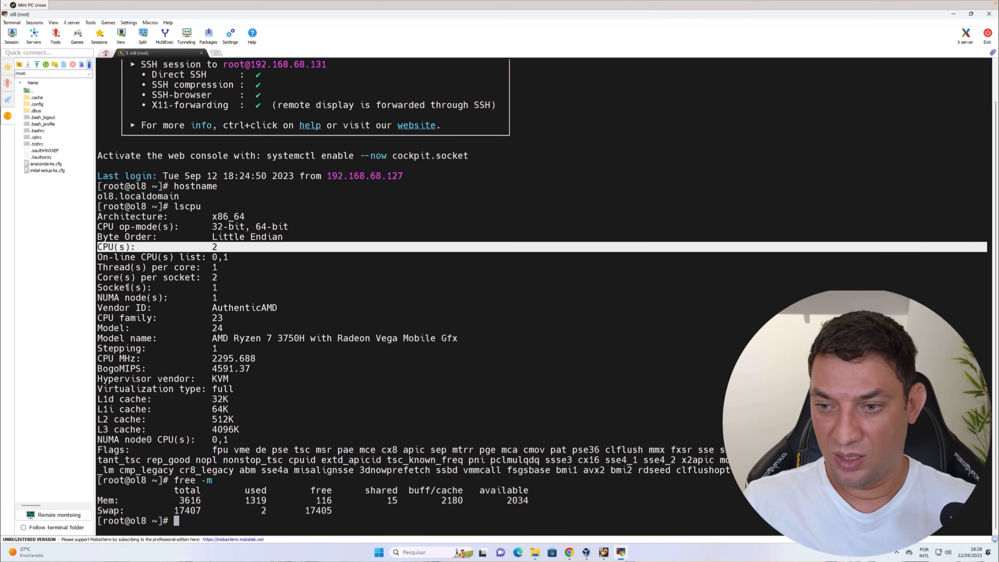
{"action": "triple_click", "coordinate": [196, 500]}
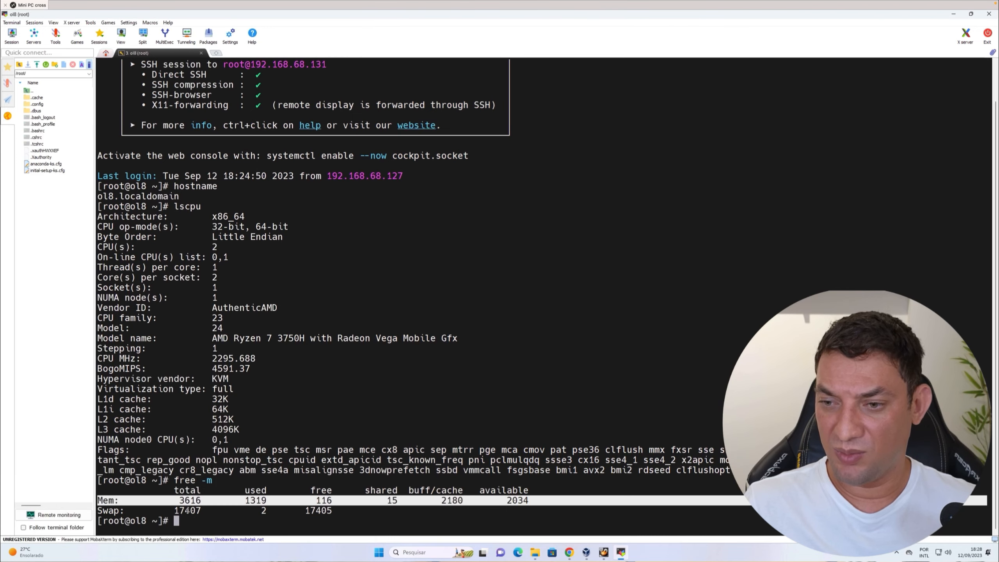
Highlight the swap total, then run df -h to list filesystem disk usage.
{"action": "double_click", "coordinate": [187, 510]}
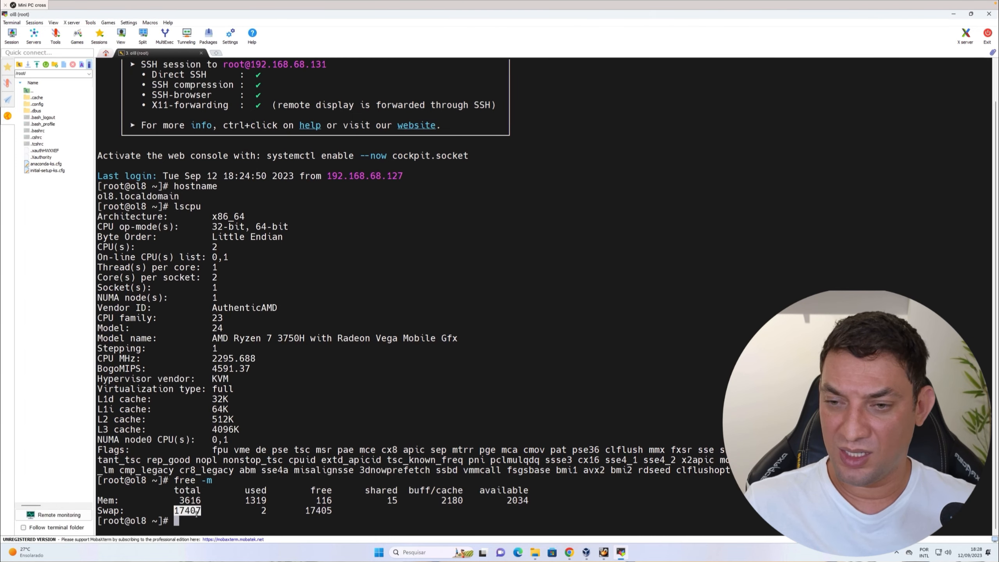
{"action": "type", "text": "df -h"}
{"action": "key", "text": "Return"}
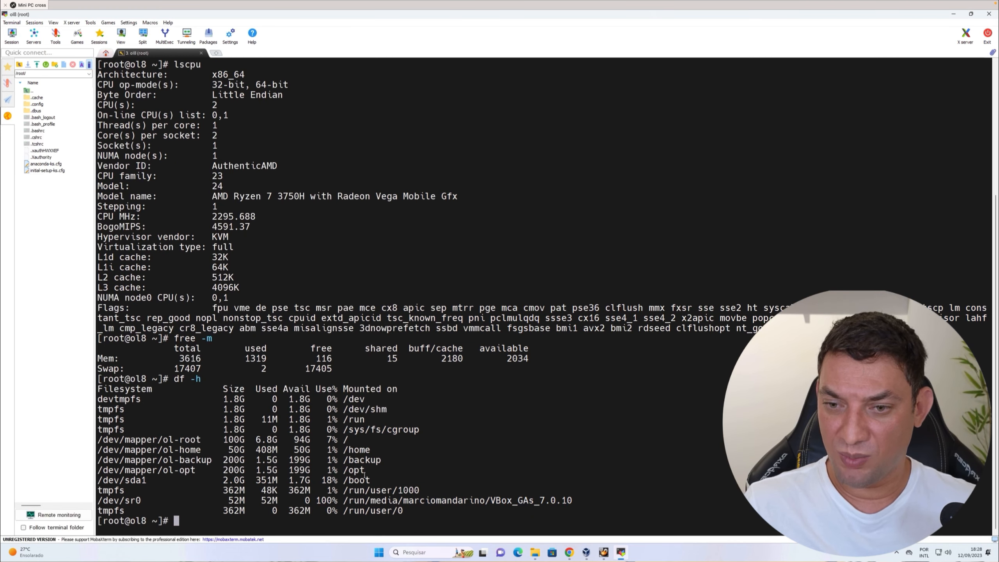
Highlight the /opt, /home and root filesystem lines in the disk usage output.
{"action": "triple_click", "coordinate": [351, 470]}
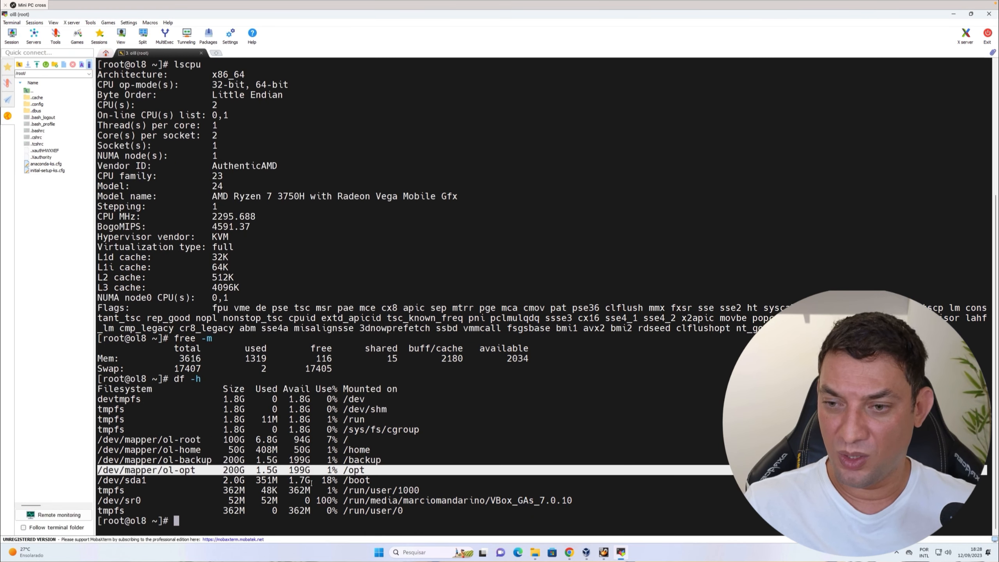
{"action": "double_click", "coordinate": [355, 471]}
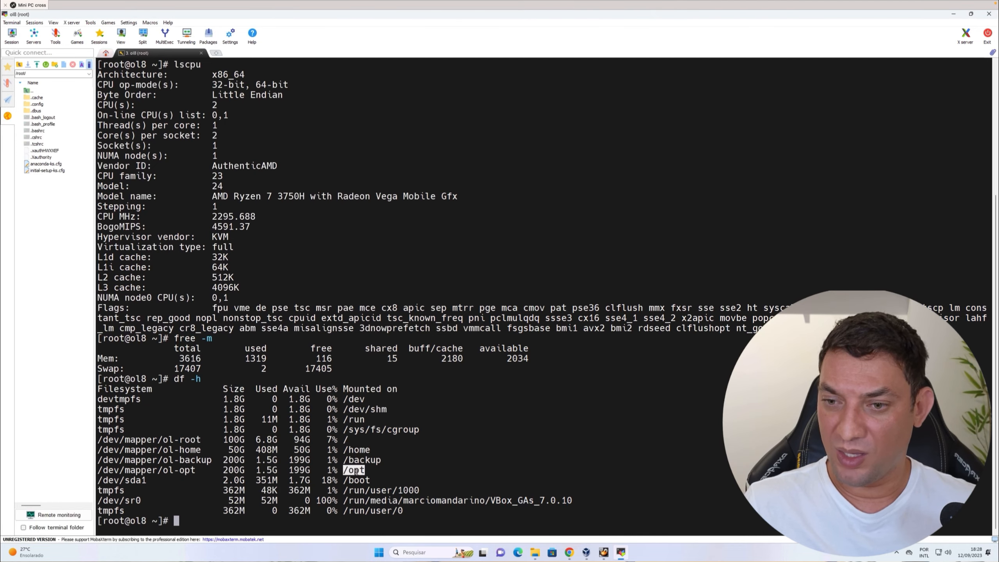
{"action": "triple_click", "coordinate": [377, 460]}
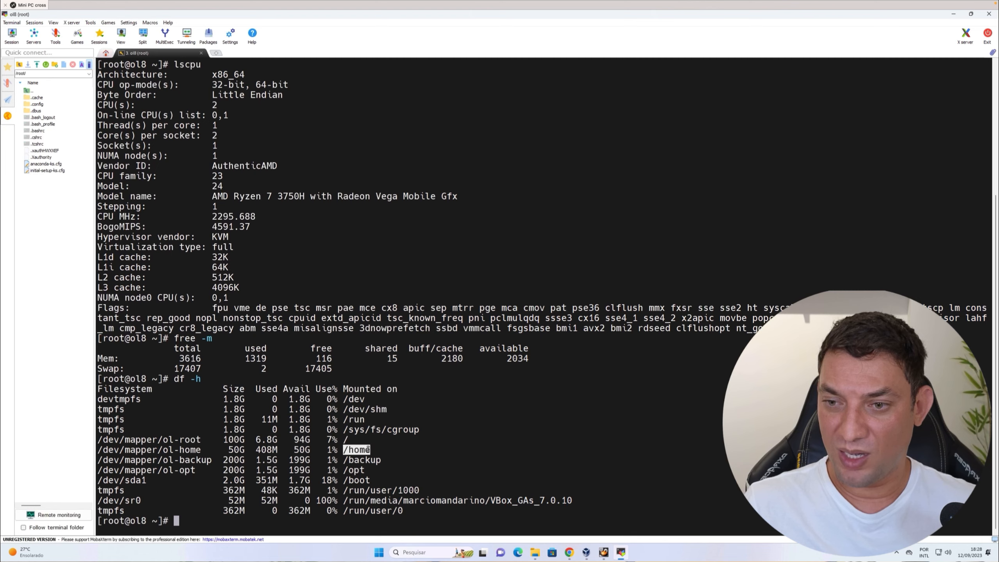
{"action": "triple_click", "coordinate": [367, 450]}
{"action": "triple_click", "coordinate": [362, 440]}
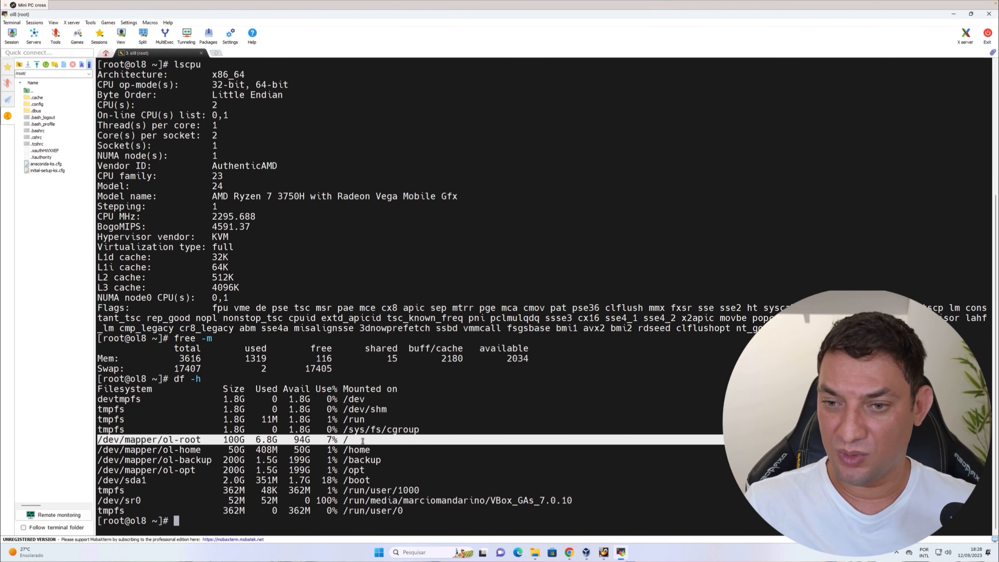
Open the OL8 virtual machine's settings and review its Storage, System, Display and General sections.
{"action": "mouse_move", "coordinate": [535, 555]}
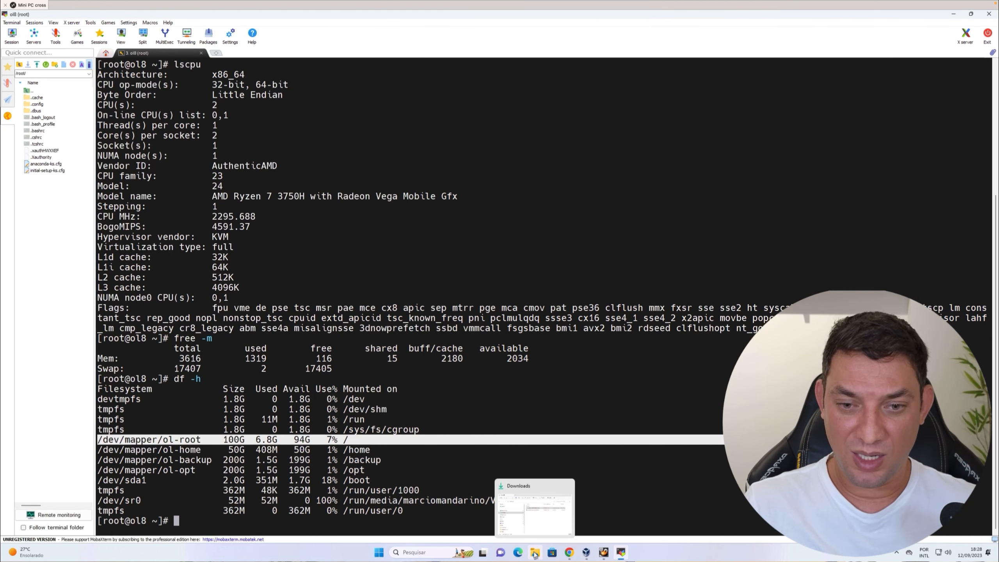
{"action": "left_click", "coordinate": [586, 552]}
{"action": "right_click", "coordinate": [99, 74]}
{"action": "left_click", "coordinate": [126, 82]}
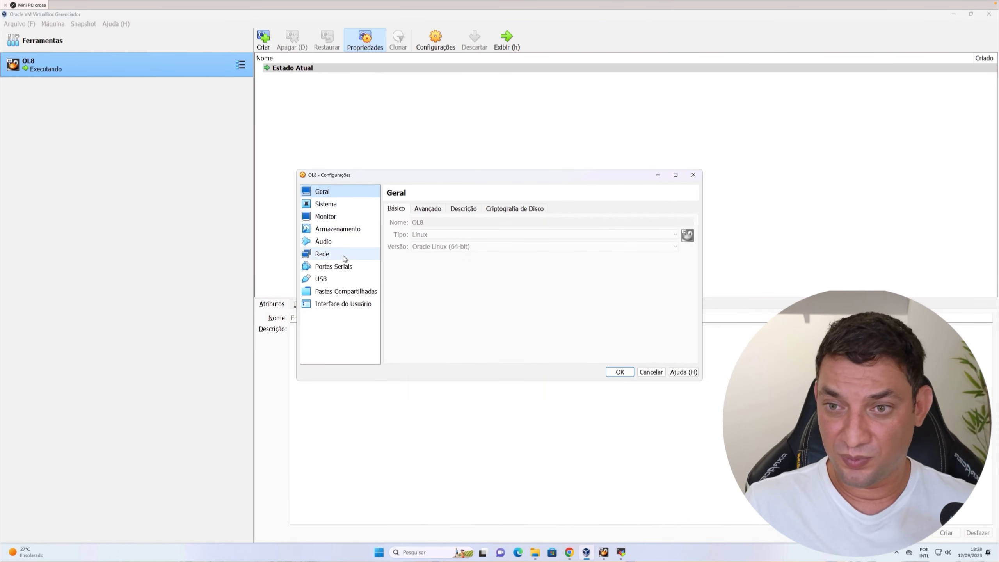
{"action": "left_click", "coordinate": [346, 230]}
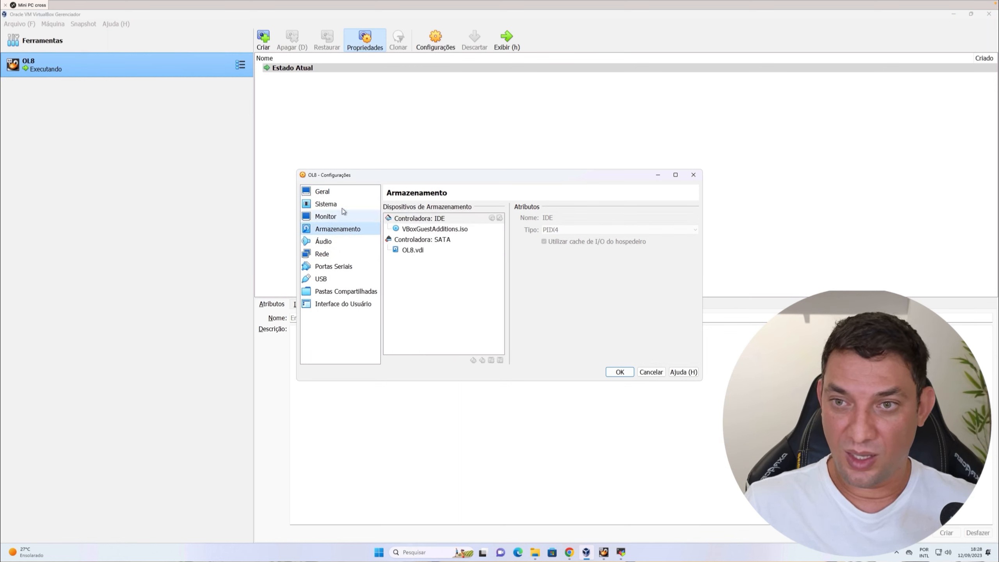
{"action": "left_click", "coordinate": [343, 205]}
{"action": "left_click", "coordinate": [339, 217]}
{"action": "left_click", "coordinate": [334, 192]}
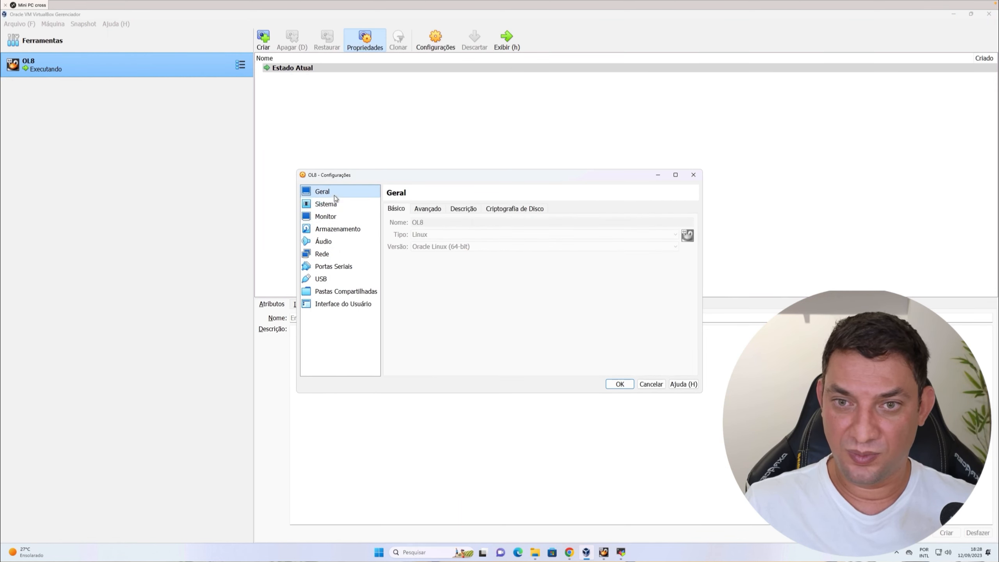
Browse the General section's Basic, Advanced, Description and Disk Encryption tabs.
{"action": "left_click", "coordinate": [429, 210]}
{"action": "left_click", "coordinate": [461, 209]}
{"action": "left_click", "coordinate": [510, 210]}
{"action": "left_click", "coordinate": [469, 210]}
{"action": "left_click", "coordinate": [418, 210]}
{"action": "left_click", "coordinate": [405, 212]}
{"action": "left_click", "coordinate": [424, 213]}
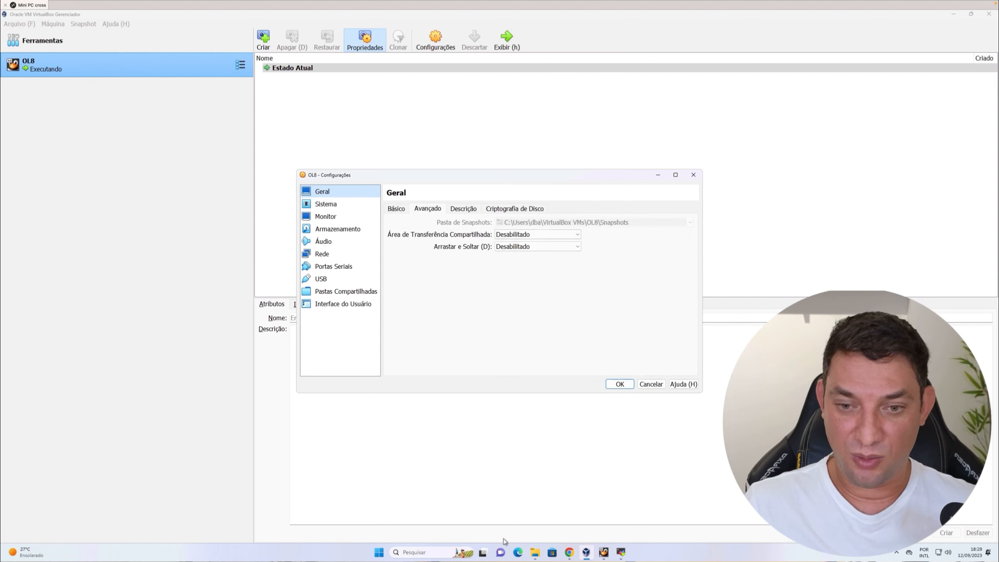
Navigate in File Explorer to the VirtualBox VMs\OL8 folder in the user's profile on C: and select OL8.vdi.
{"action": "left_click", "coordinate": [535, 552]}
{"action": "left_click", "coordinate": [339, 346]}
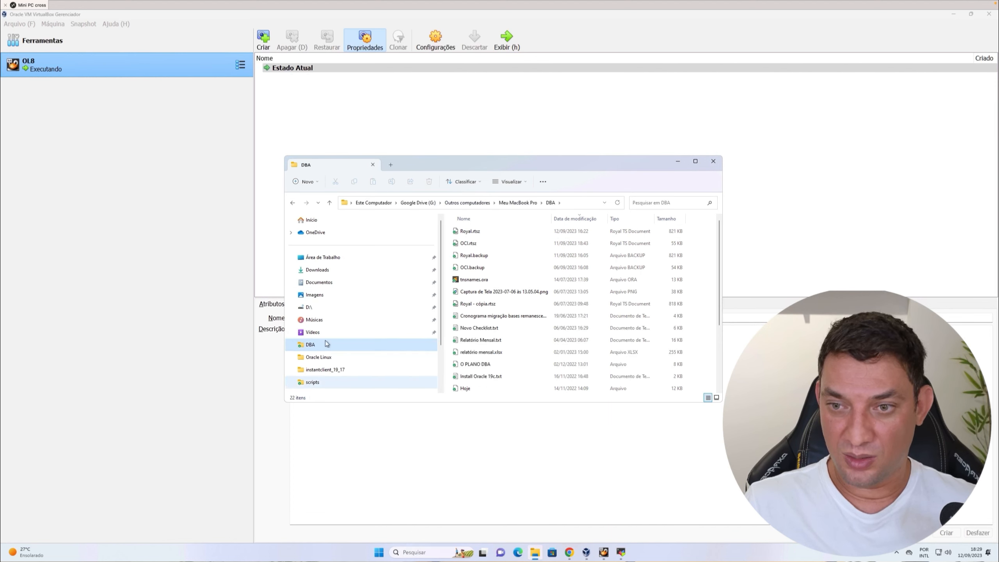
{"action": "scroll", "coordinate": [350, 362], "scroll_direction": "down", "scroll_amount": 2}
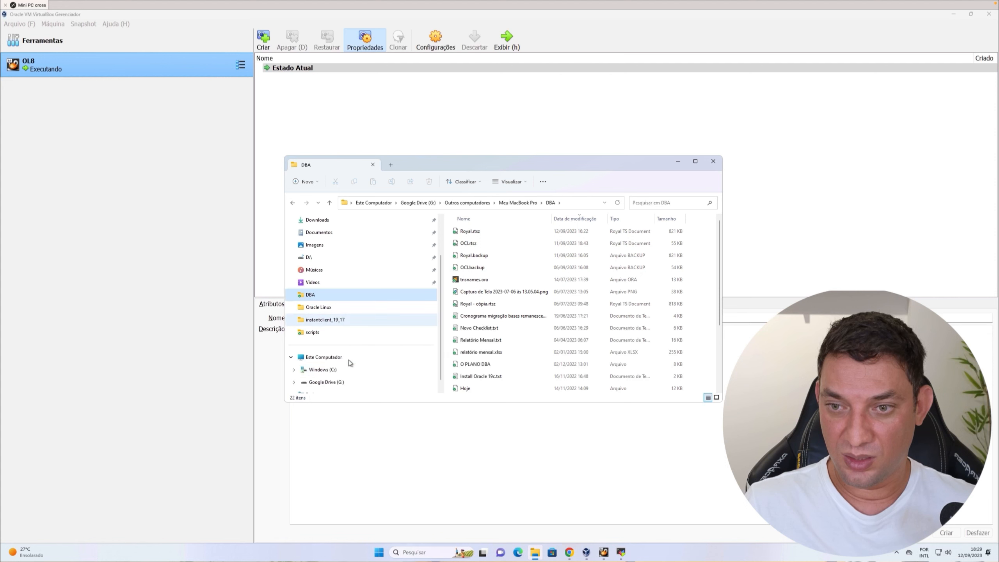
{"action": "left_click", "coordinate": [339, 370]}
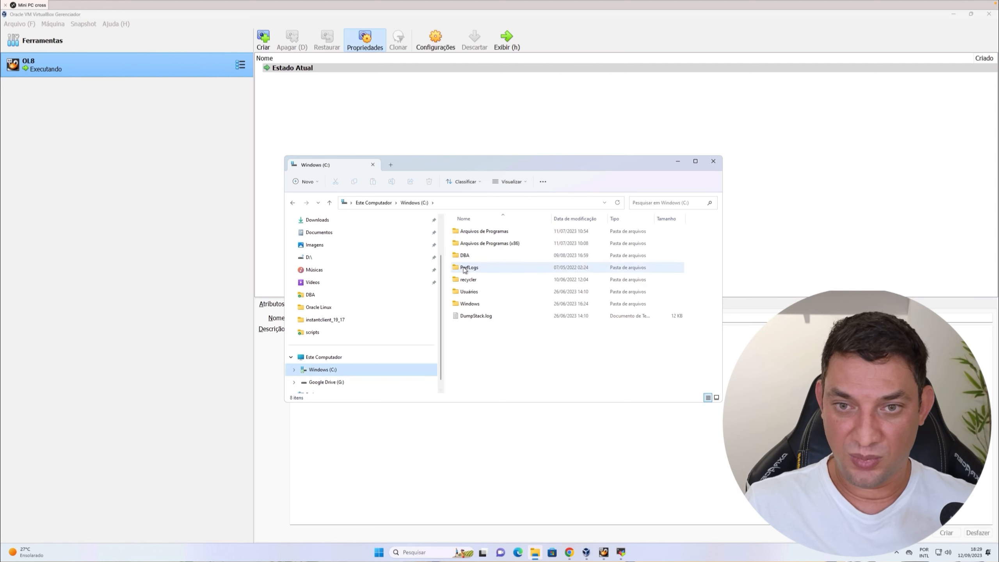
{"action": "double_click", "coordinate": [469, 293]}
{"action": "double_click", "coordinate": [470, 232]}
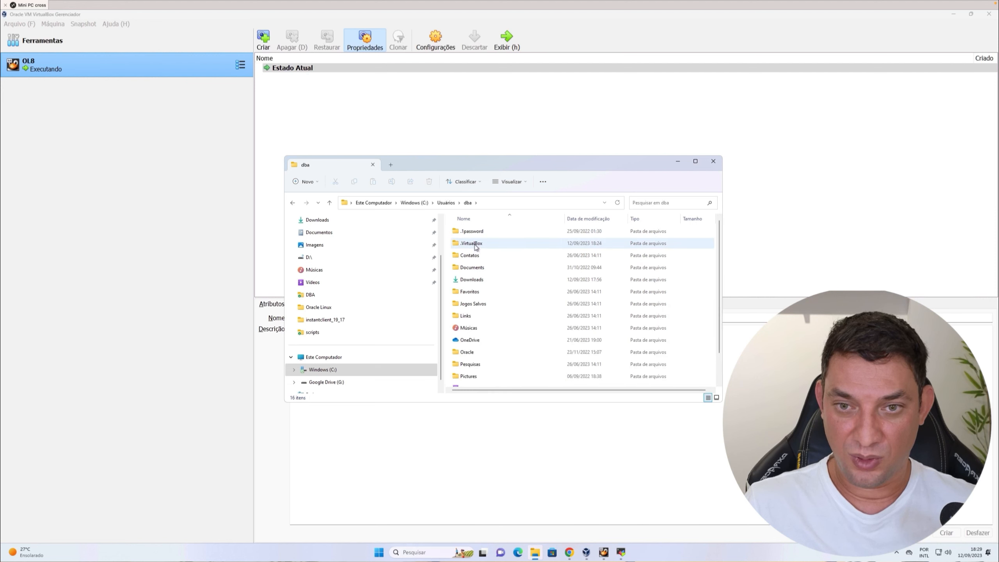
{"action": "left_click", "coordinate": [476, 244]}
{"action": "scroll", "coordinate": [476, 315], "scroll_direction": "down", "scroll_amount": 1}
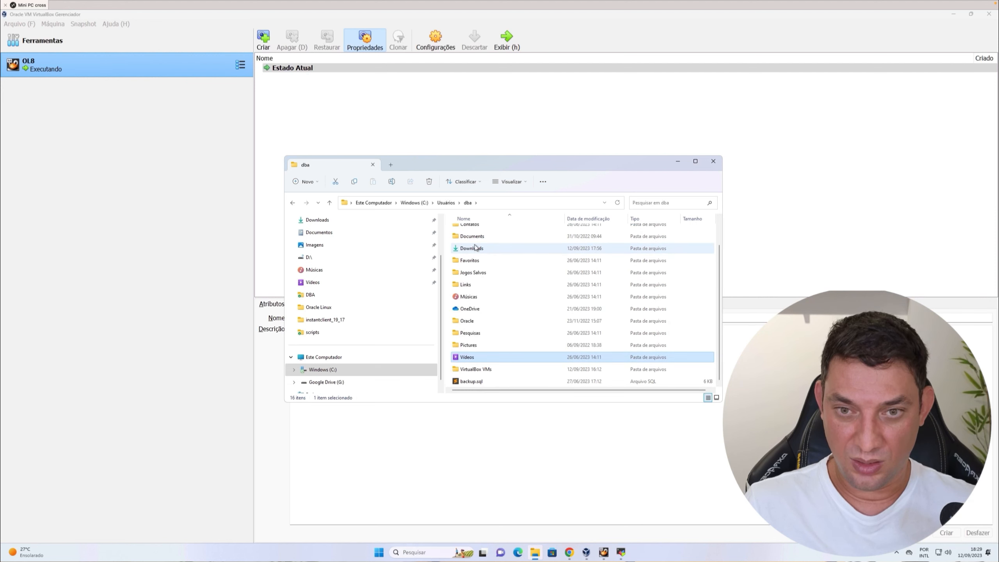
{"action": "left_click", "coordinate": [495, 368]}
{"action": "double_click", "coordinate": [494, 369]}
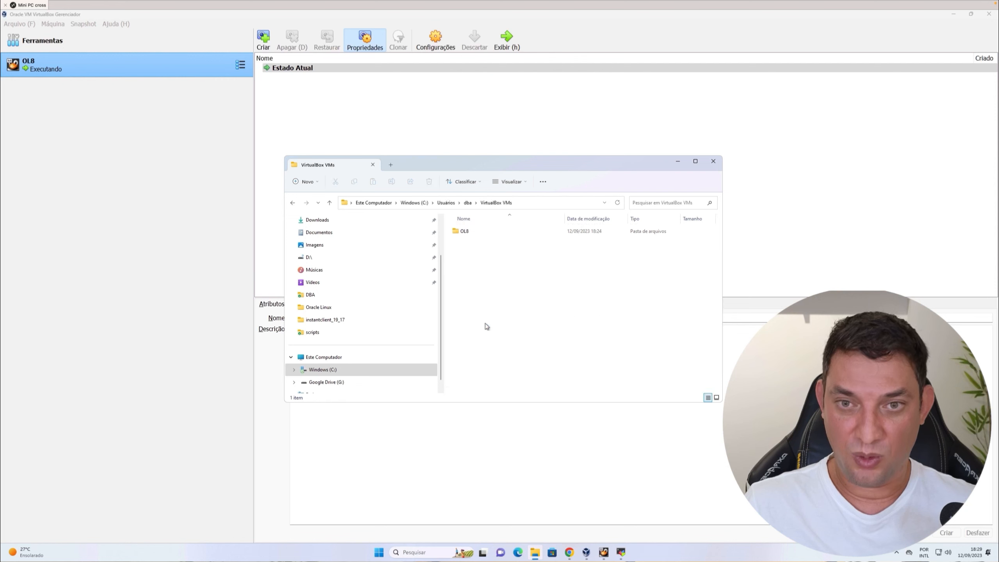
{"action": "double_click", "coordinate": [467, 232]}
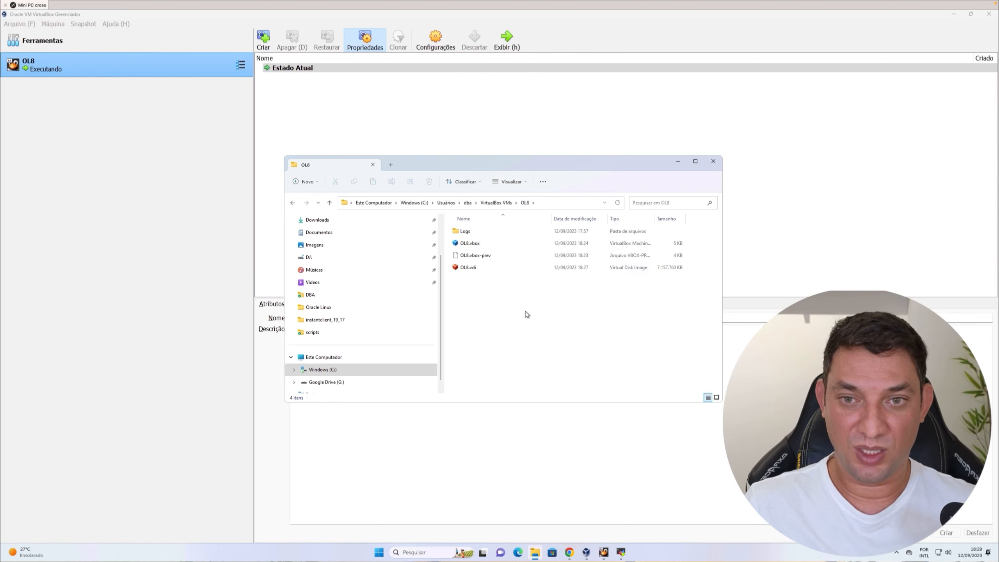
{"action": "left_click", "coordinate": [496, 270]}
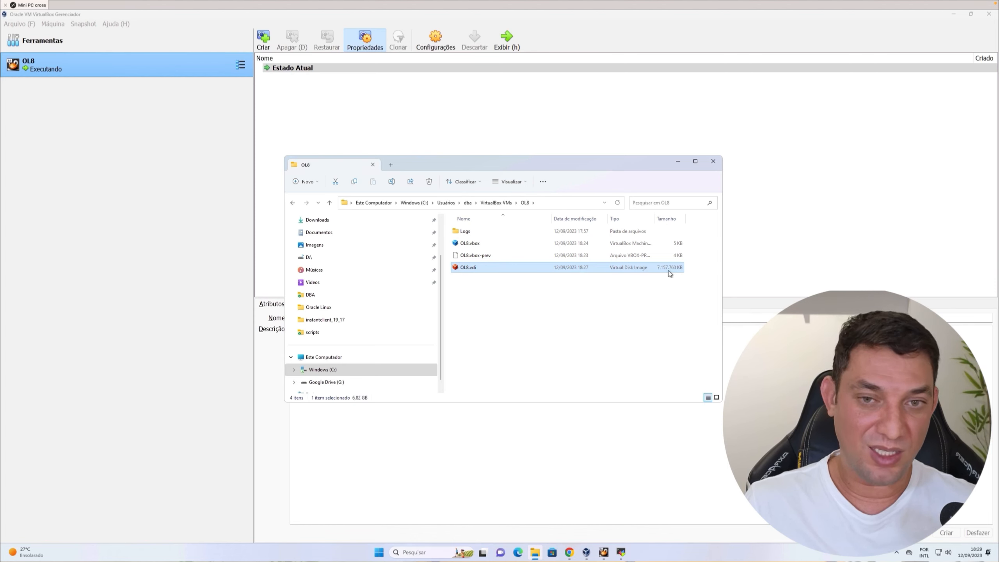
Select all files in the OL8 folder and open their combined properties to check the total size.
{"action": "left_click", "coordinate": [526, 310]}
{"action": "key", "text": "ctrl+a"}
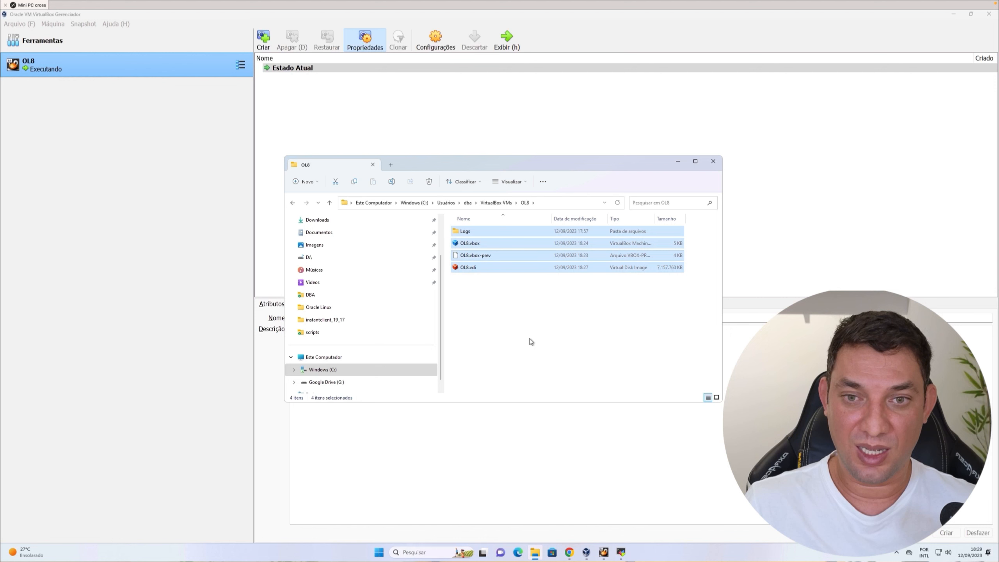
{"action": "right_click", "coordinate": [490, 256]}
{"action": "left_click", "coordinate": [528, 317]}
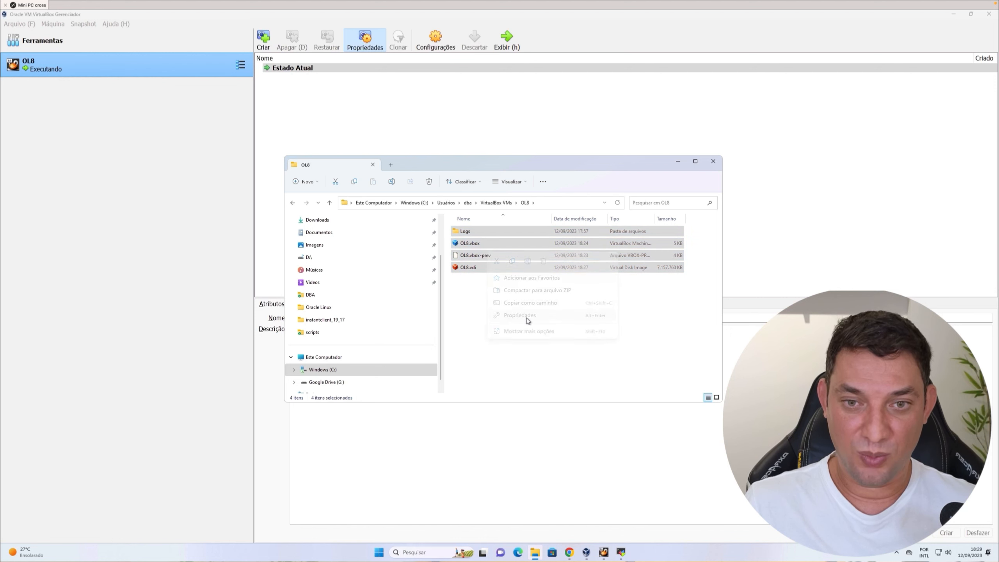
{"action": "double_click", "coordinate": [533, 324]}
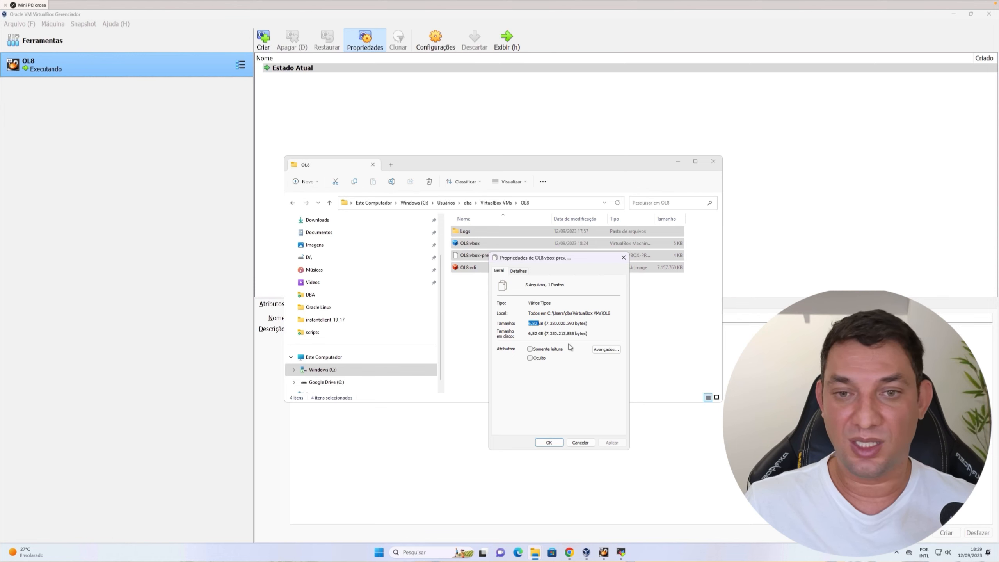
{"action": "key", "text": "Escape"}
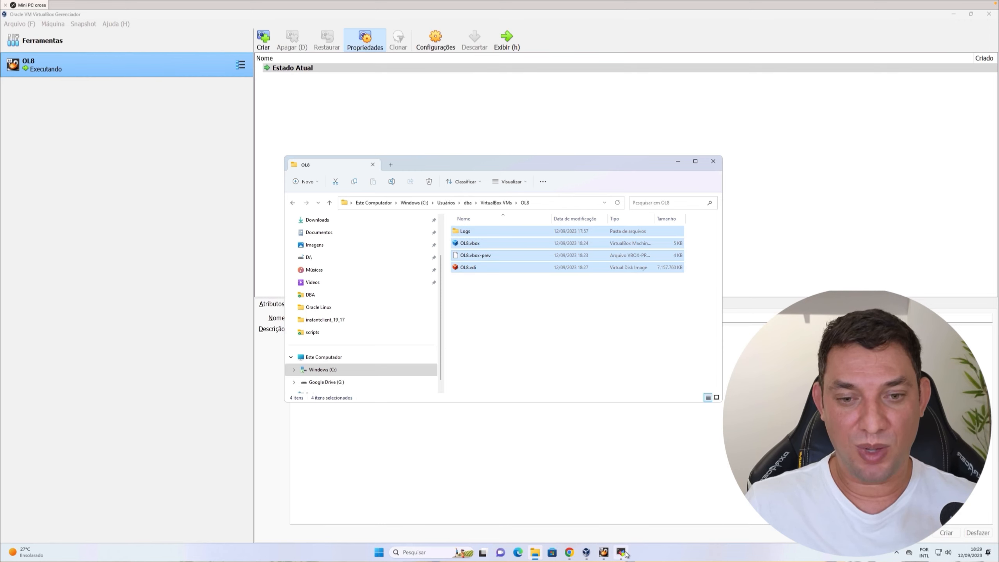
Return to the ol8 SSH terminal, dismissing the session settings dialog and adding blank prompt lines.
{"action": "mouse_move", "coordinate": [626, 554]}
{"action": "left_click", "coordinate": [625, 529]}
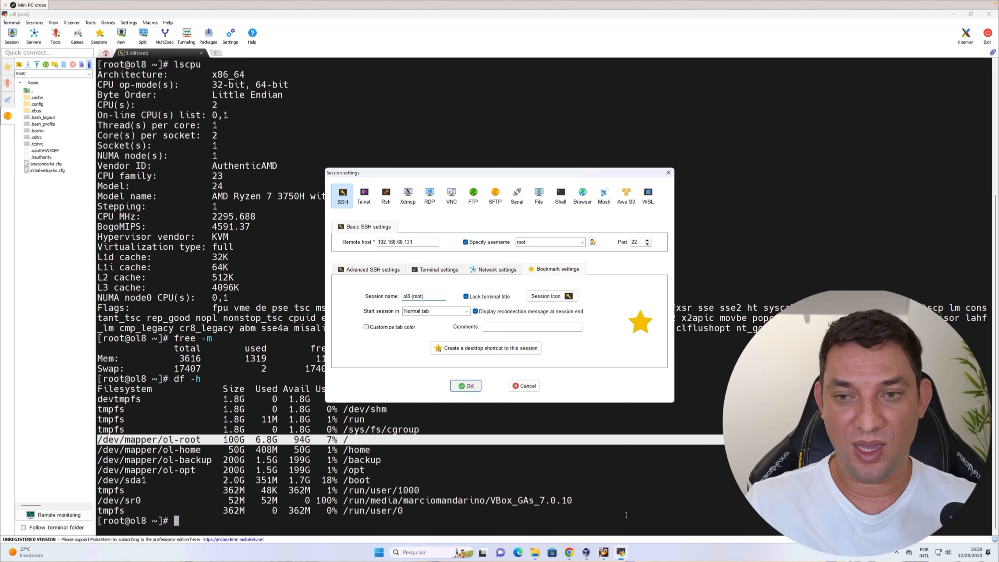
{"action": "key", "text": "Return"}
{"action": "key", "text": "Return"}
{"action": "key", "text": "Return"}
{"action": "key", "text": "Return"}
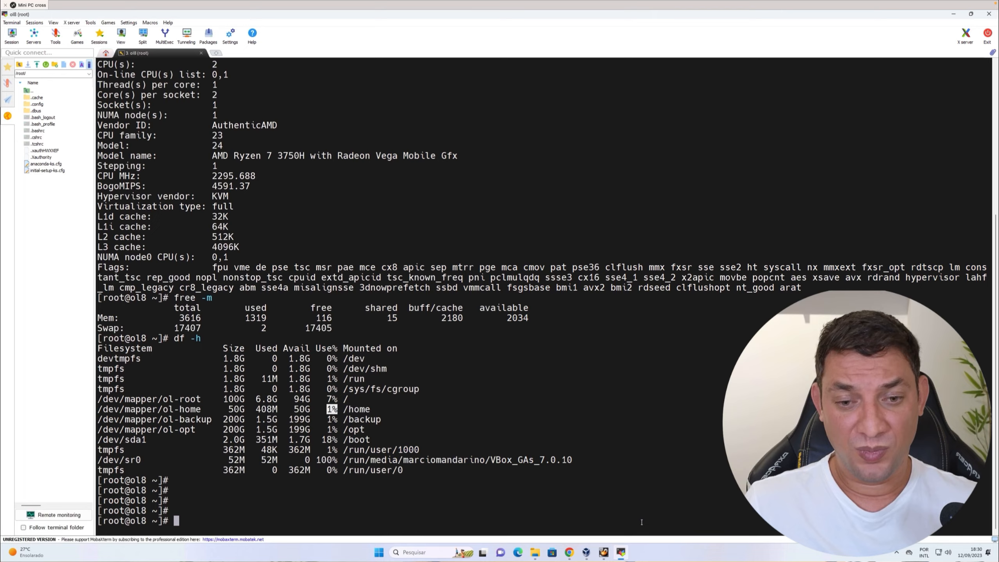
{"action": "left_click", "coordinate": [459, 484]}
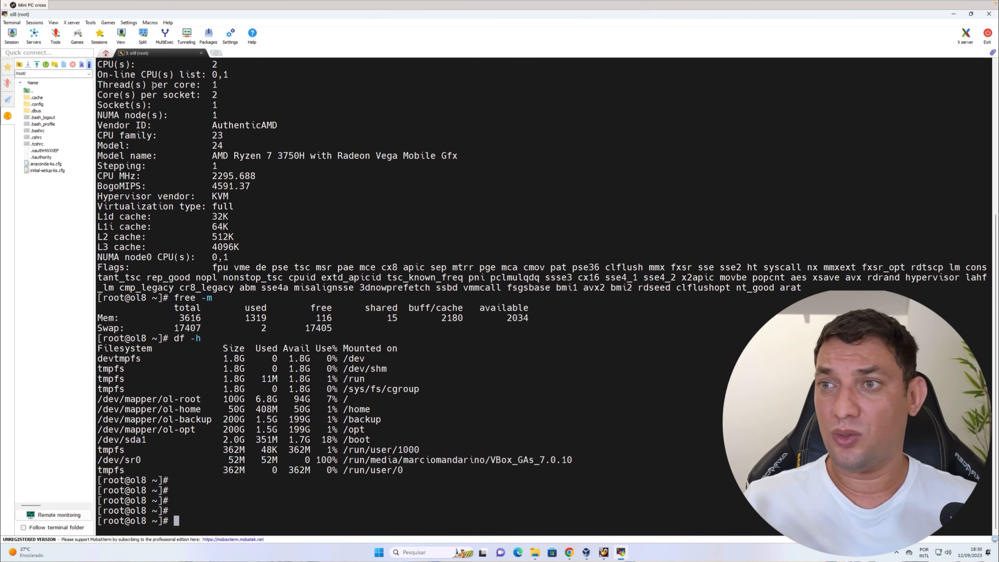
Close the ol8 SSH session tab.
{"action": "left_click", "coordinate": [105, 53]}
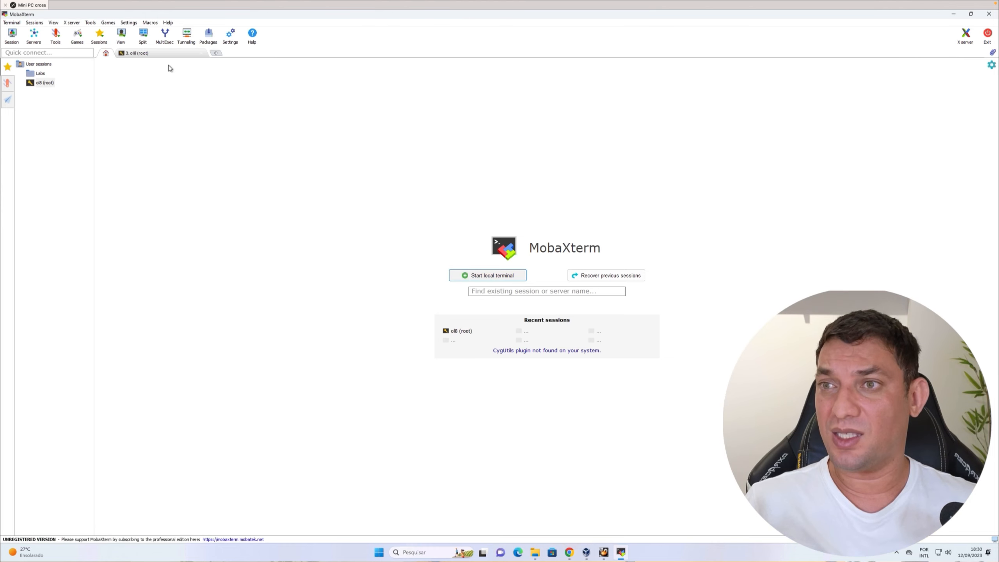
{"action": "left_click", "coordinate": [148, 54]}
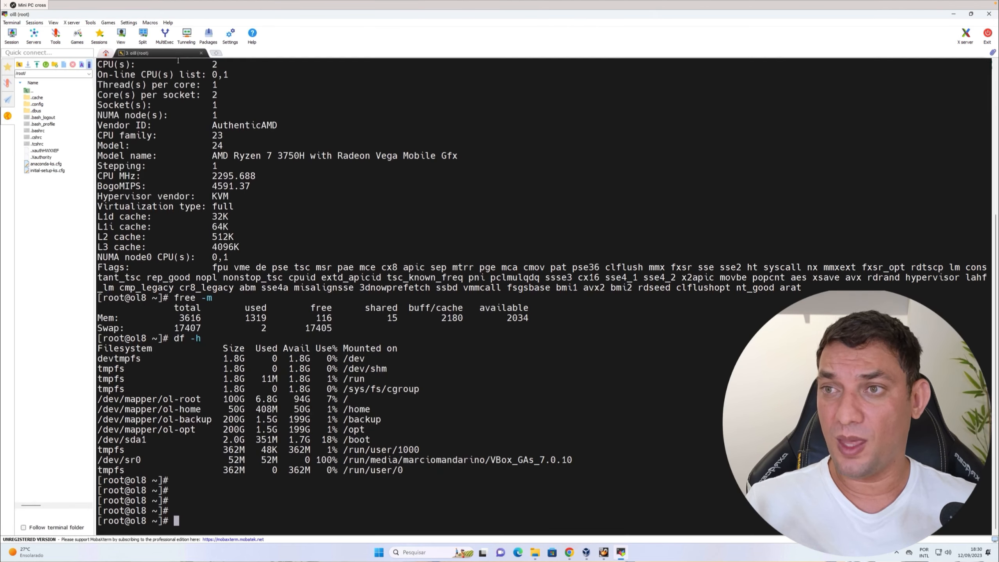
{"action": "left_click", "coordinate": [202, 54]}
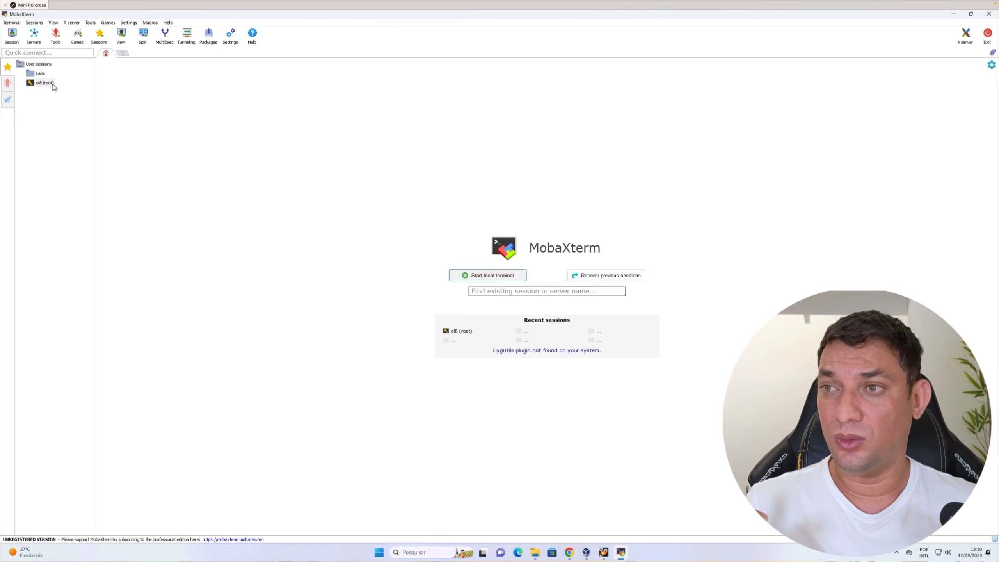
Bring the OL8 VM console window forward, move it up, and select the saved ol8 session.
{"action": "mouse_move", "coordinate": [87, 84]}
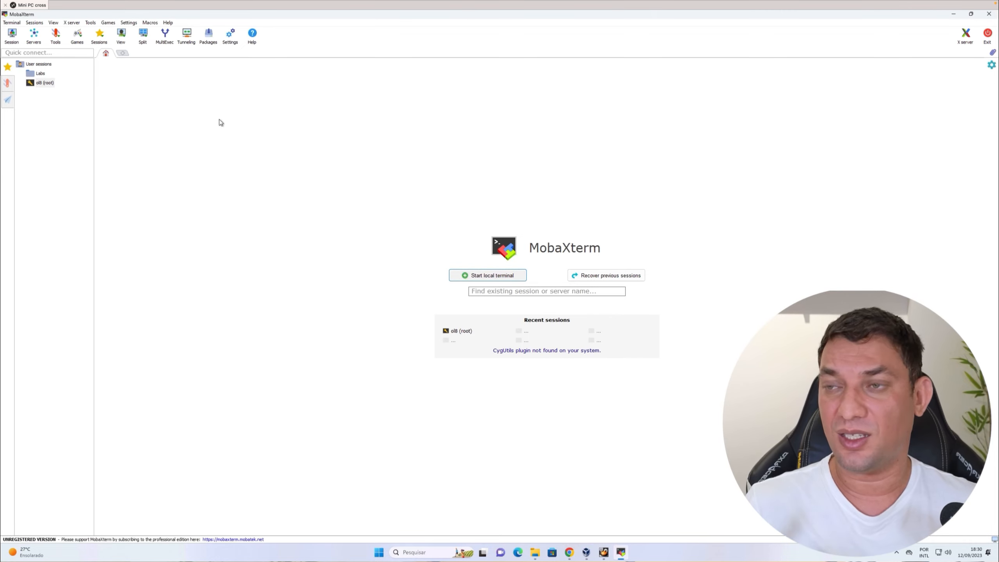
{"action": "left_click", "coordinate": [603, 551]}
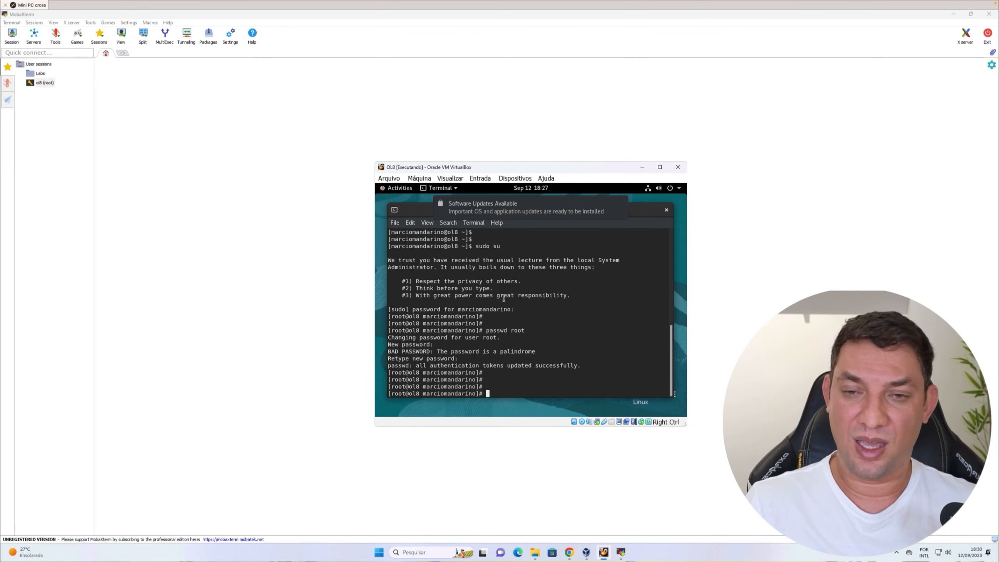
{"action": "left_click_drag", "start_coordinate": [484, 167], "coordinate": [511, 112]}
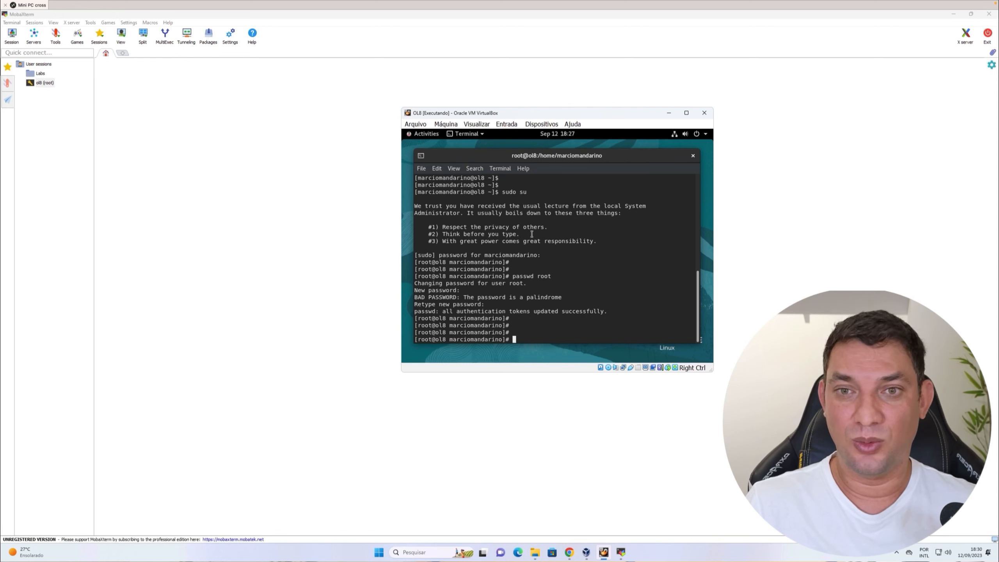
{"action": "left_click", "coordinate": [47, 83]}
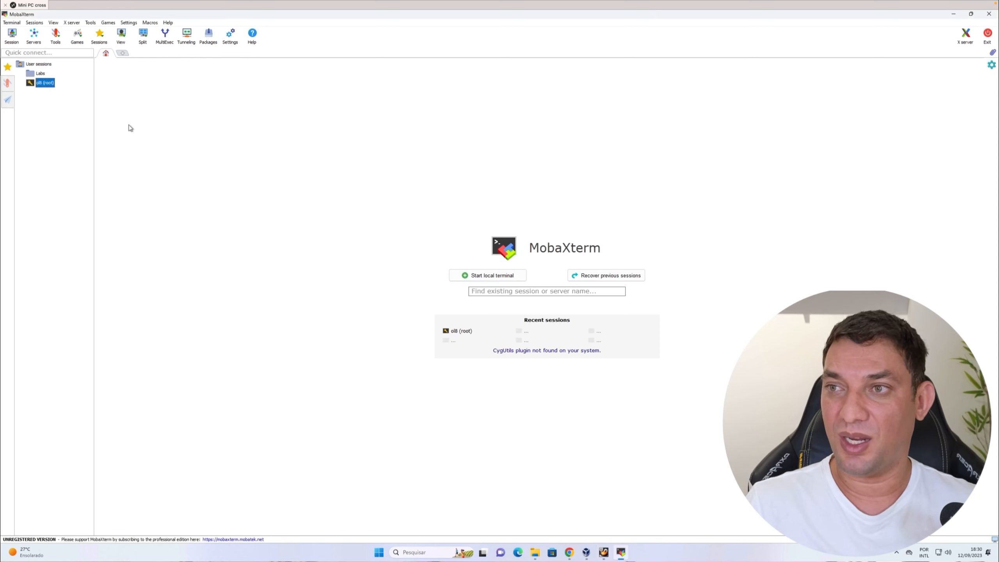